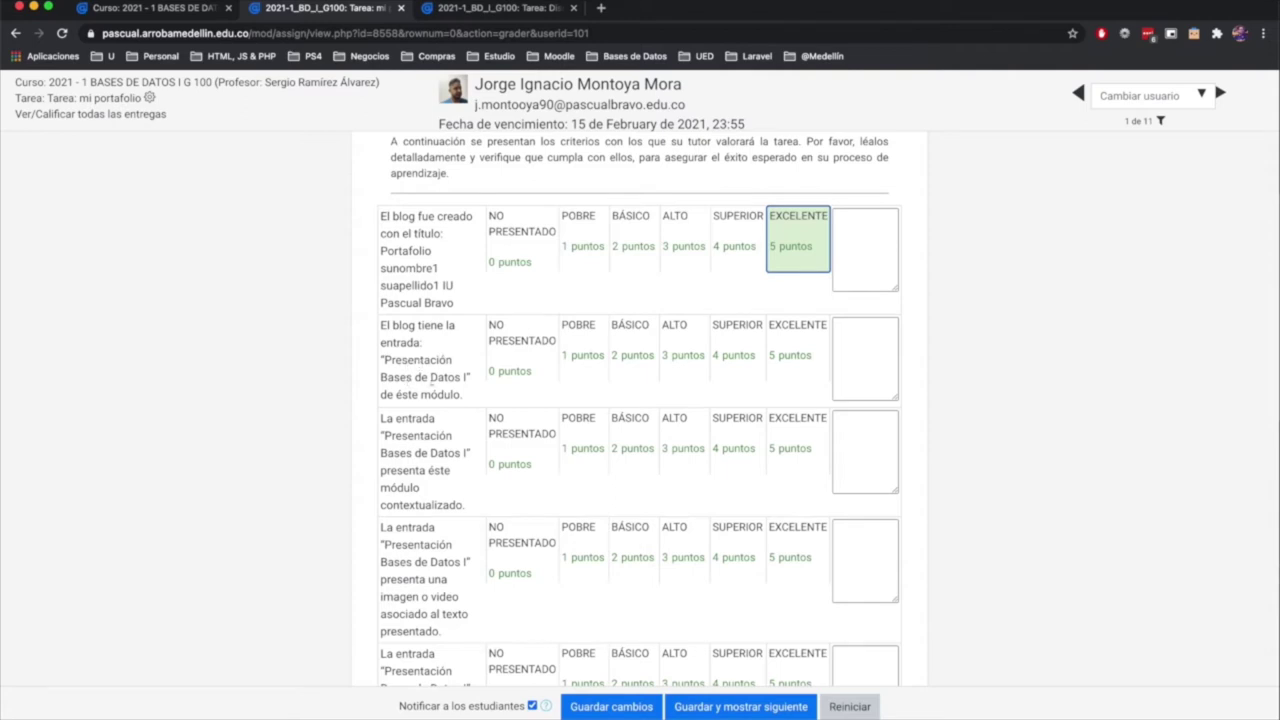
Step: Rate the rubric criteria for having the "Presentación Bases de Datos I" entry, its contextualized presentation, and its image or video as EXCELENTE (5 puntos)
click(788, 372)
scroll(611, 457, down, 2)
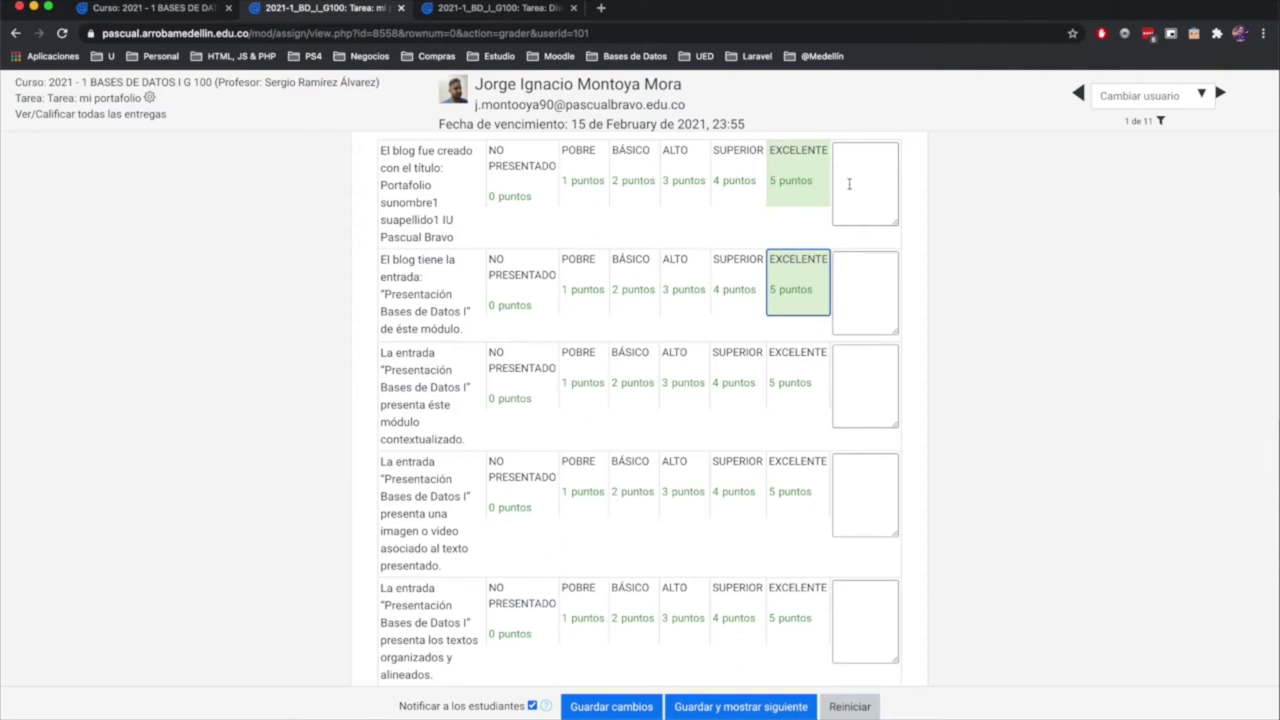
scroll(684, 390, down, 1)
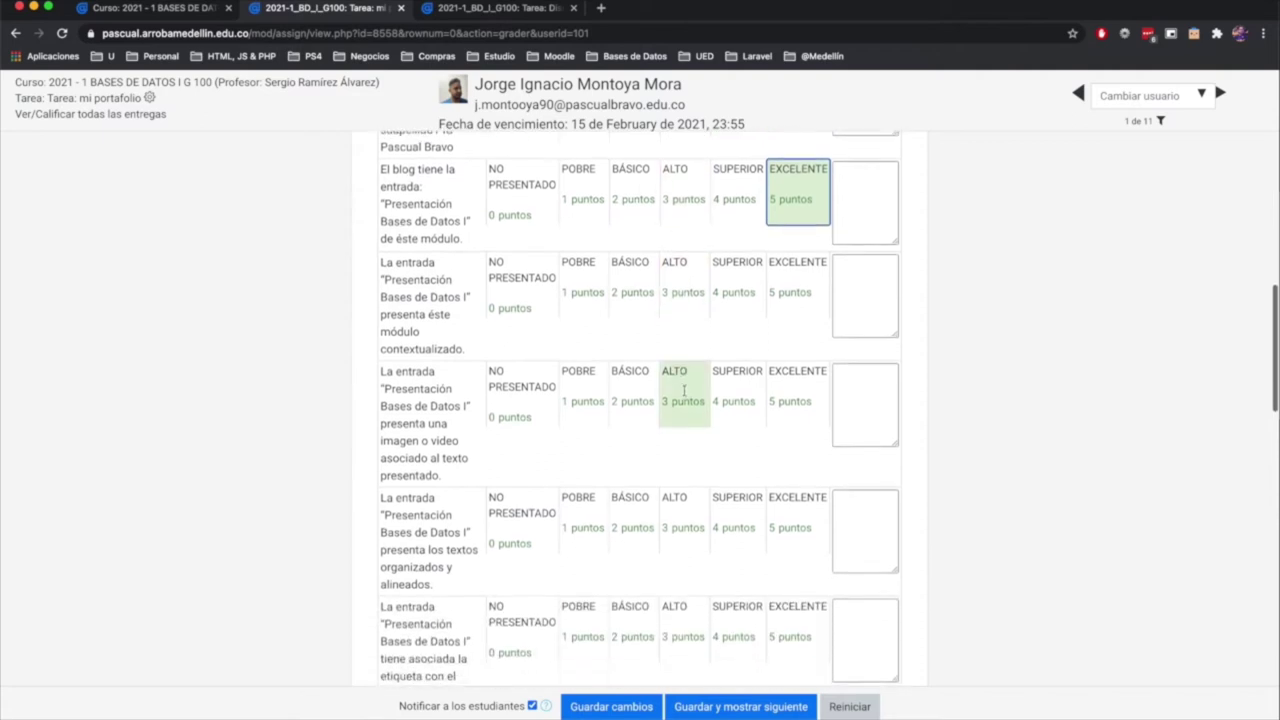
click(789, 288)
click(786, 394)
scroll(786, 394, down, 1)
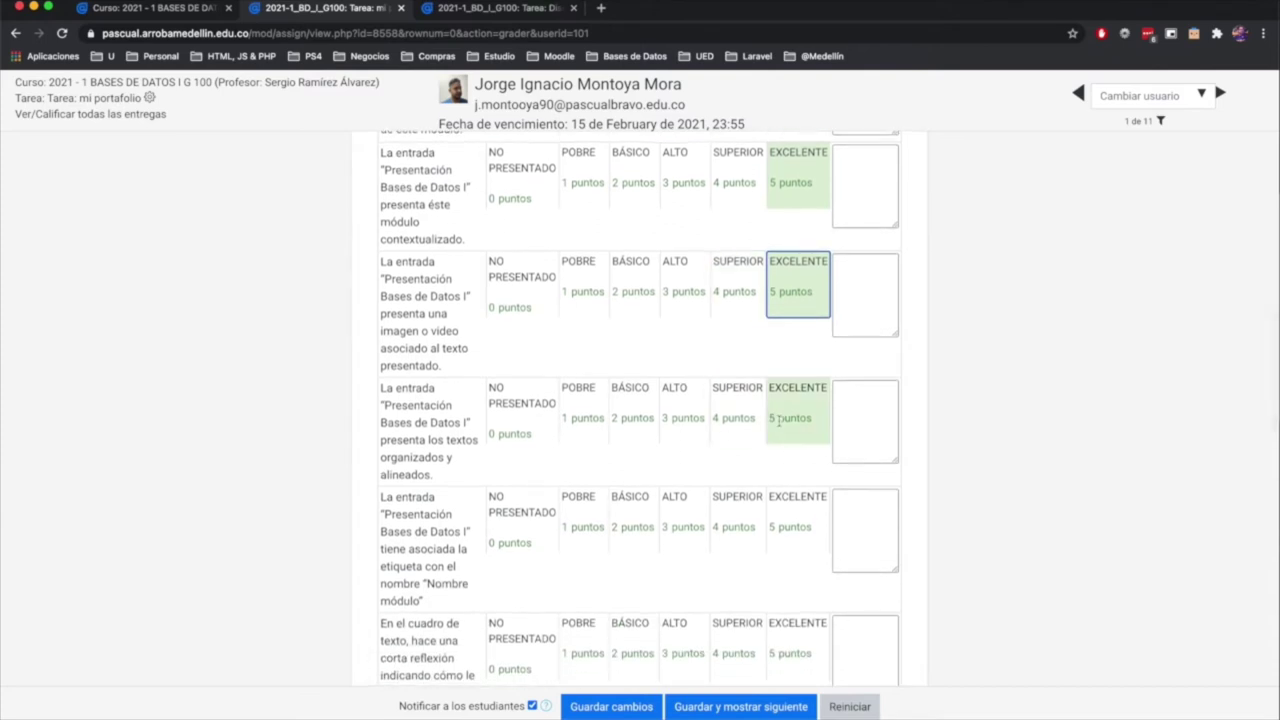
Step: Rate the organized texts, reflection and blog URL criteria as EXCELENTE (5 puntos), and the module-name label criterion as SUPERIOR (4 puntos)
click(785, 385)
click(796, 468)
click(792, 578)
click(738, 482)
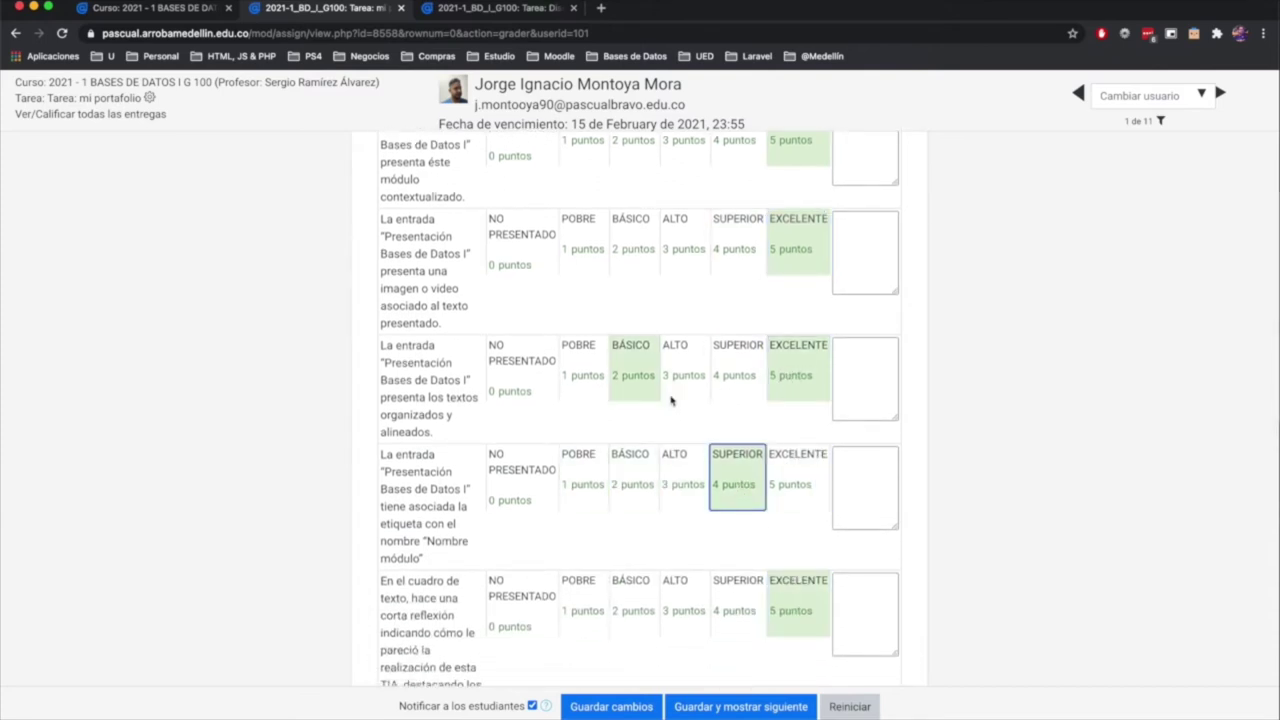
scroll(910, 450, down, 2)
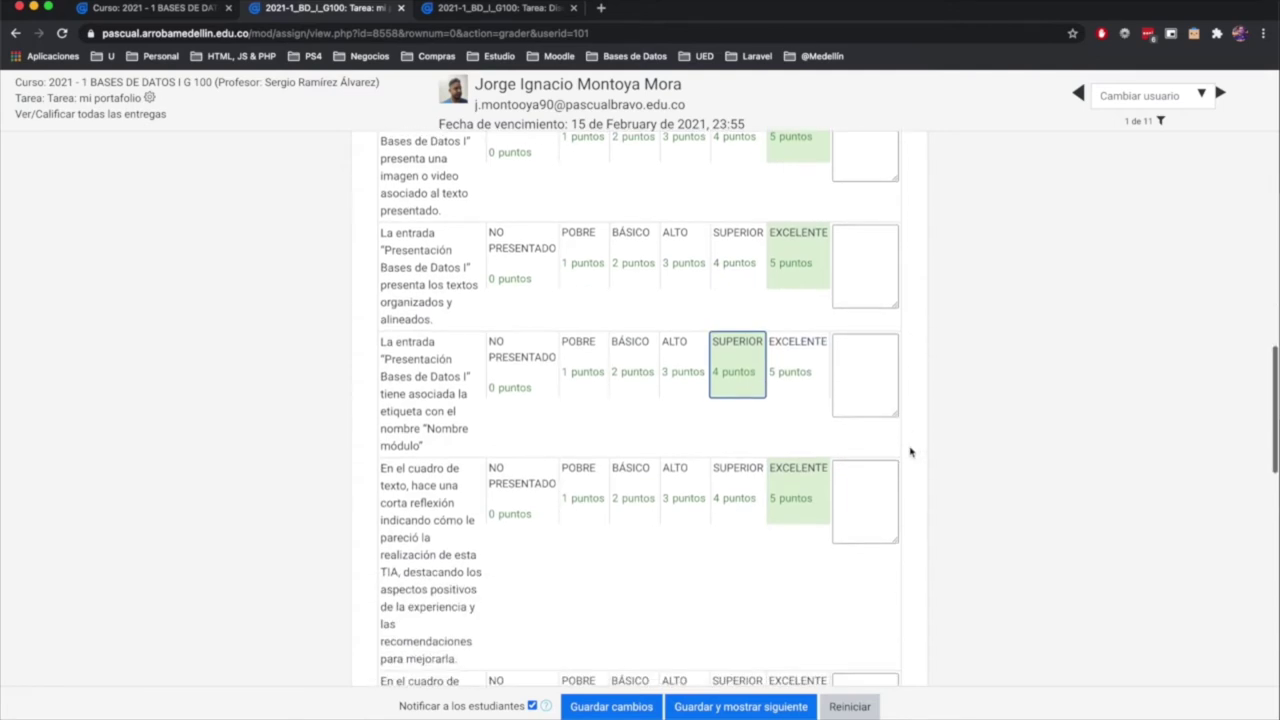
scroll(910, 452, down, 2)
click(797, 540)
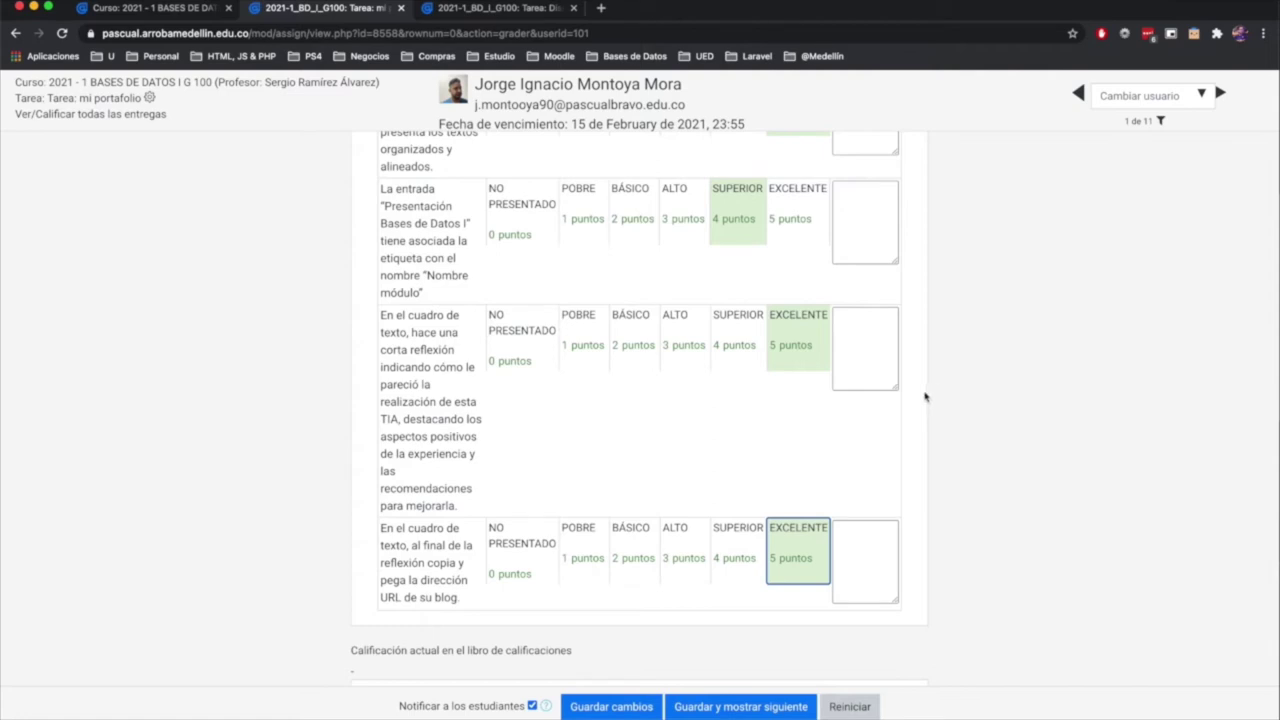
Step: Examine the feedback comments editor, the feedback files area and the current gradebook grade field below the rubric
scroll(924, 397, down, 4)
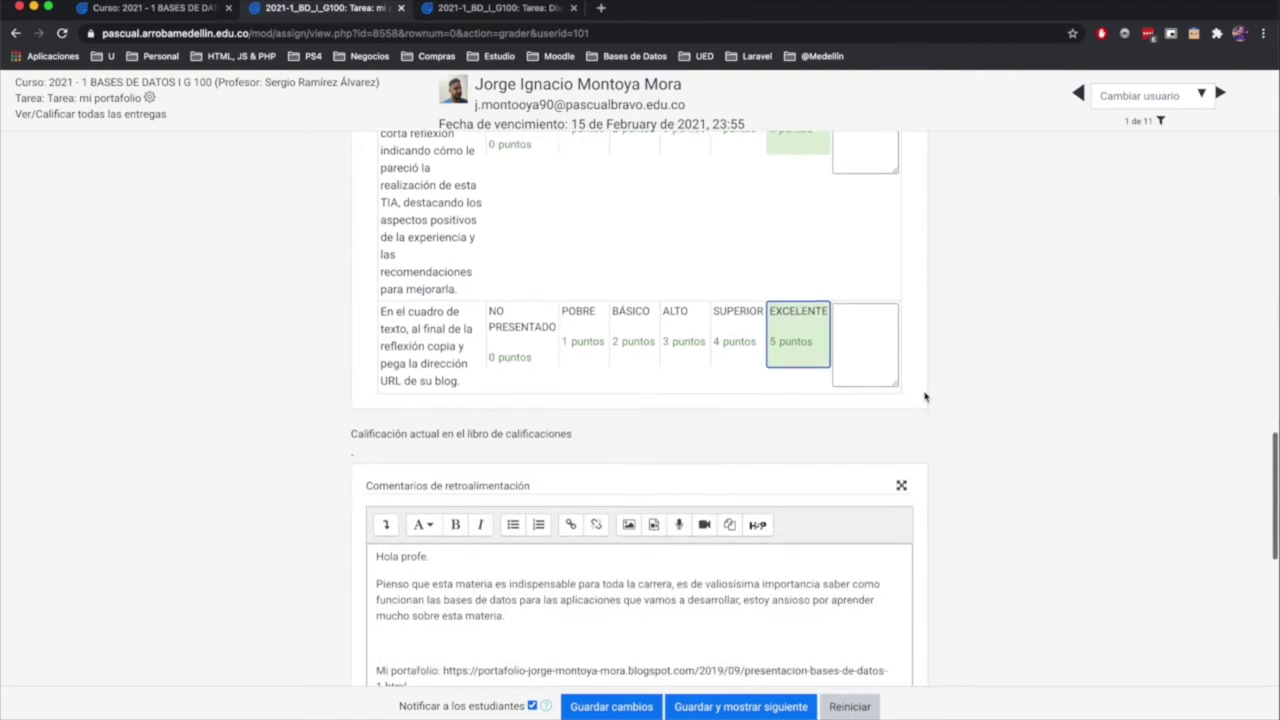
scroll(924, 397, down, 3)
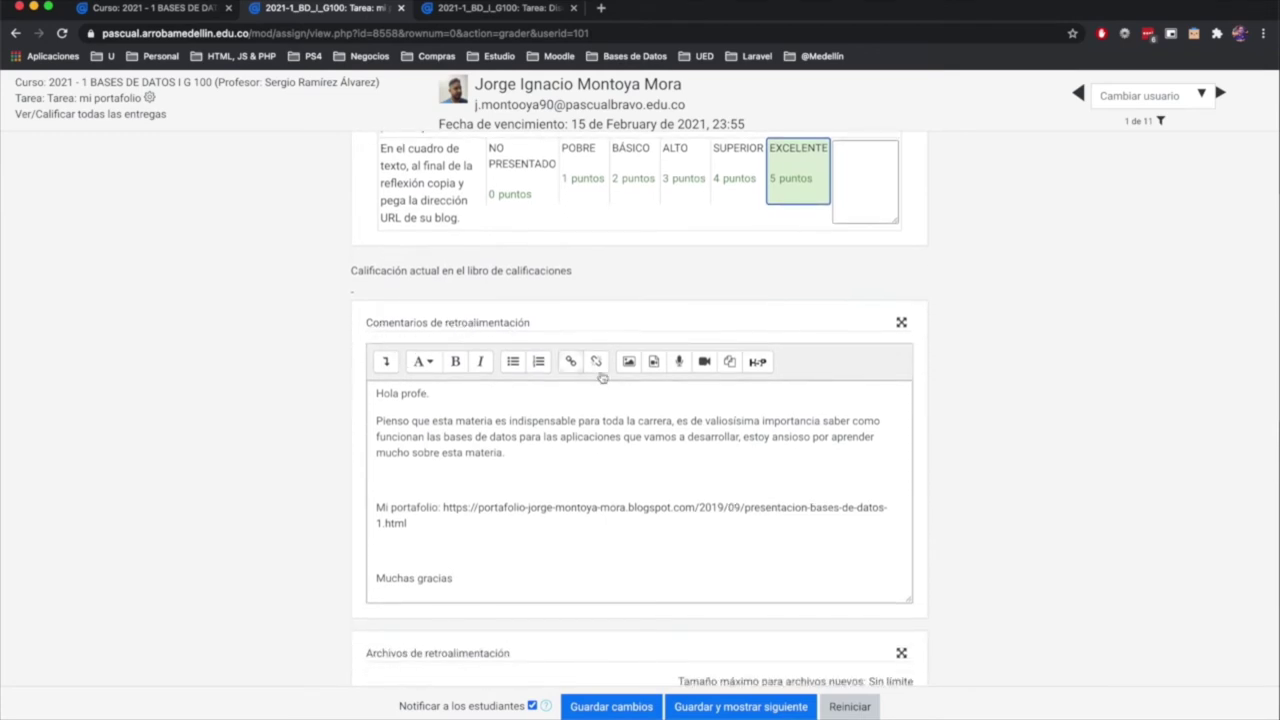
scroll(660, 474, down, 2)
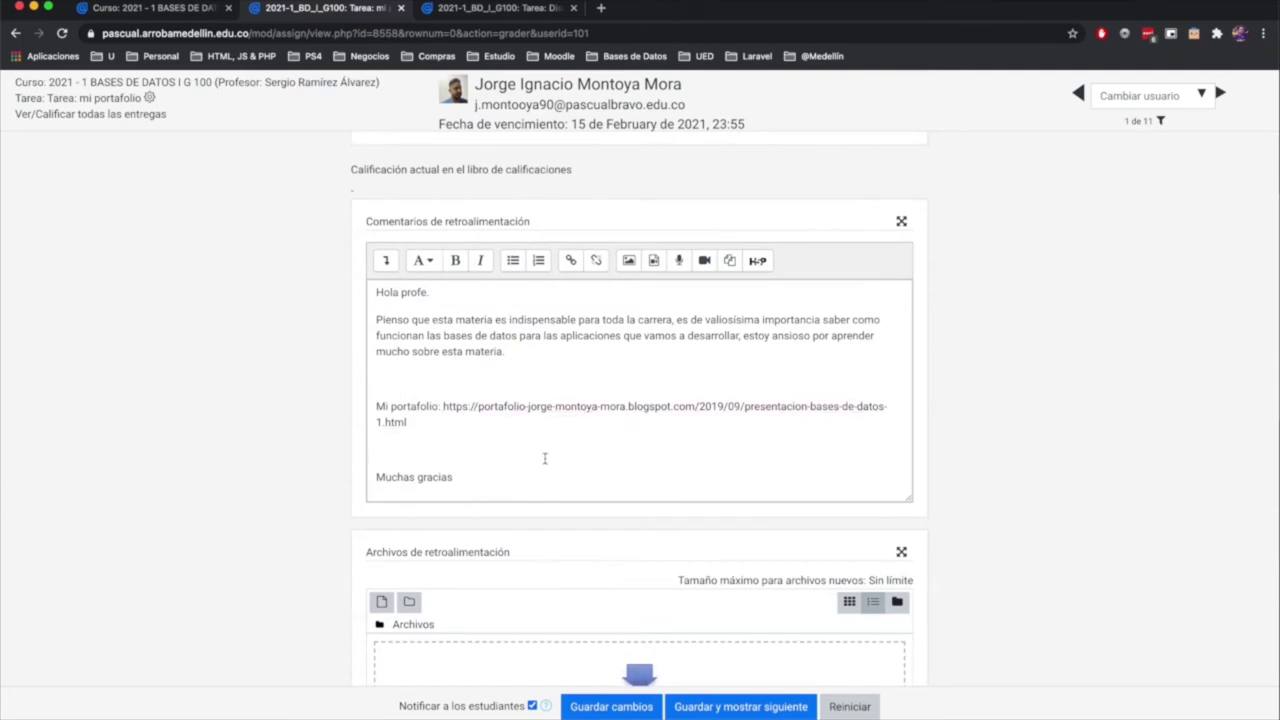
click(467, 477)
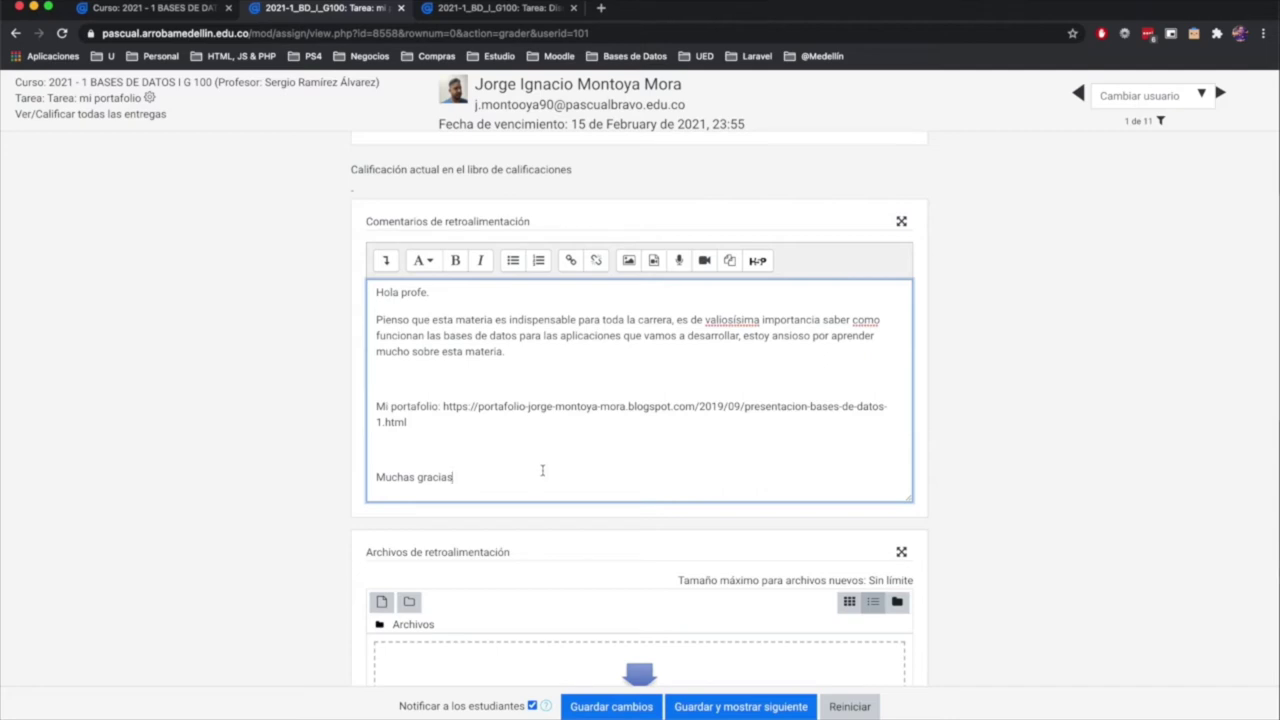
scroll(542, 470, down, 3)
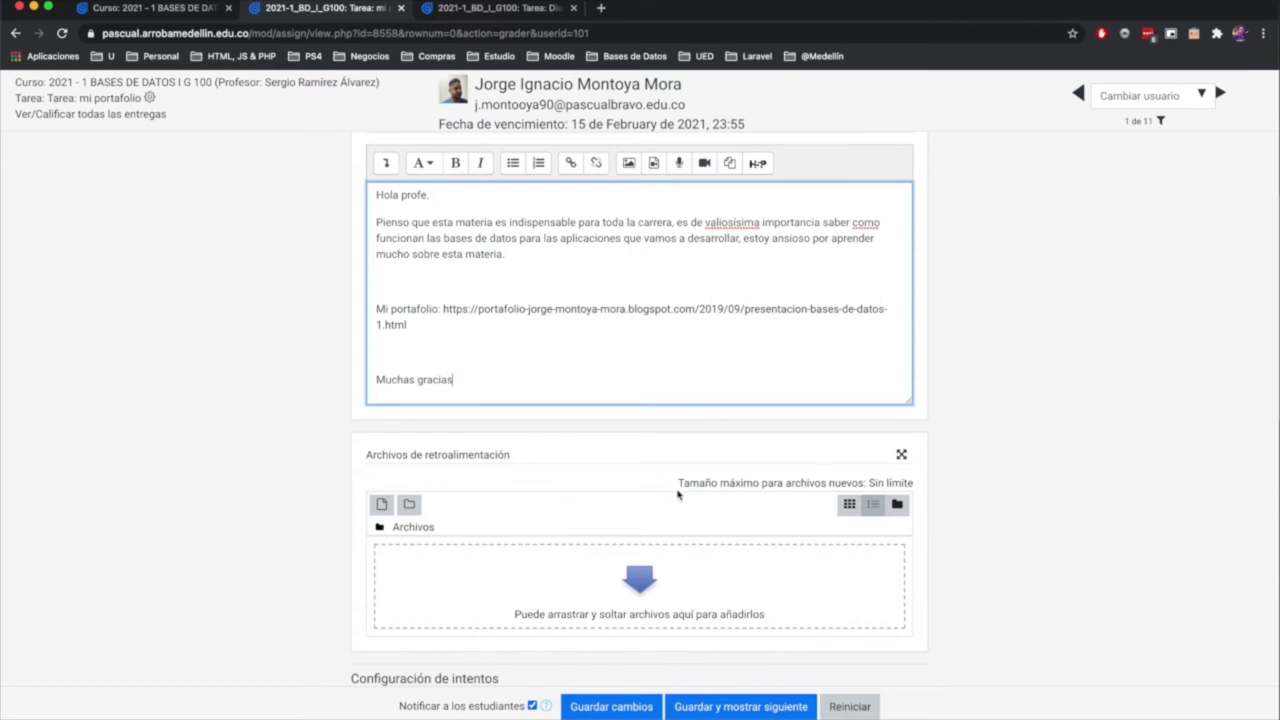
scroll(687, 490, up, 5)
scroll(687, 490, up, 3)
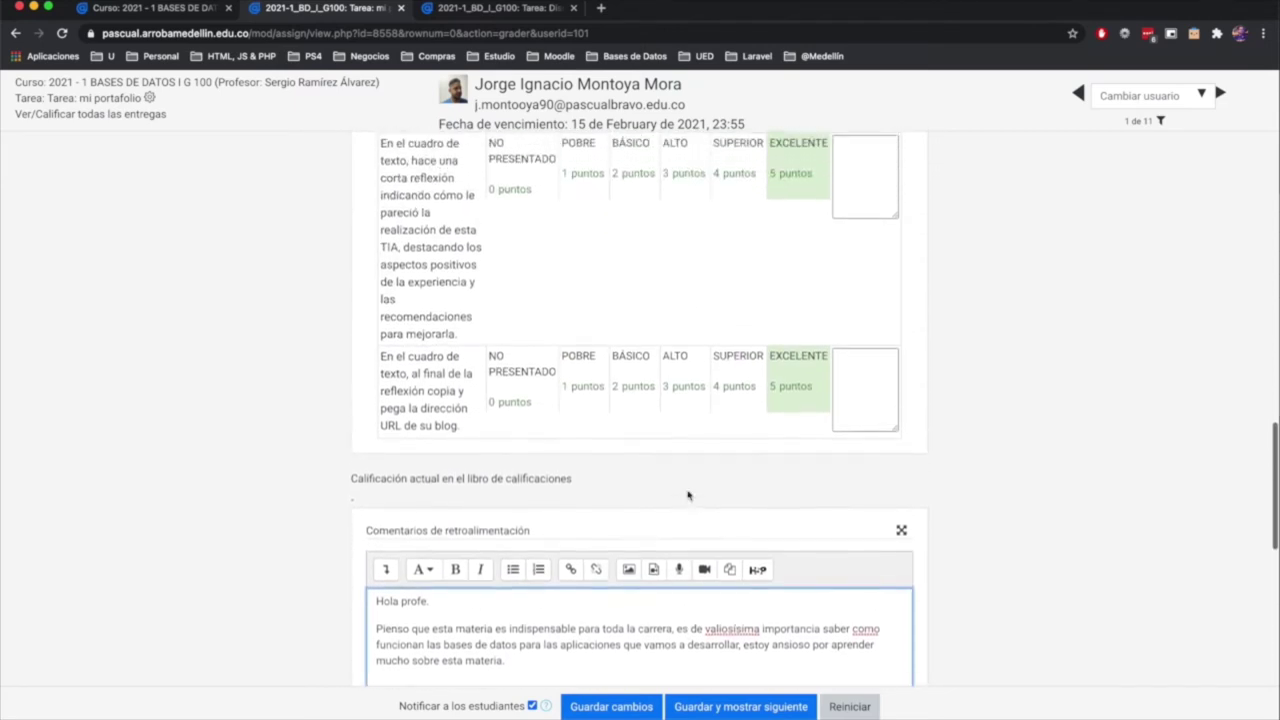
scroll(687, 490, down, 4)
scroll(687, 494, down, 4)
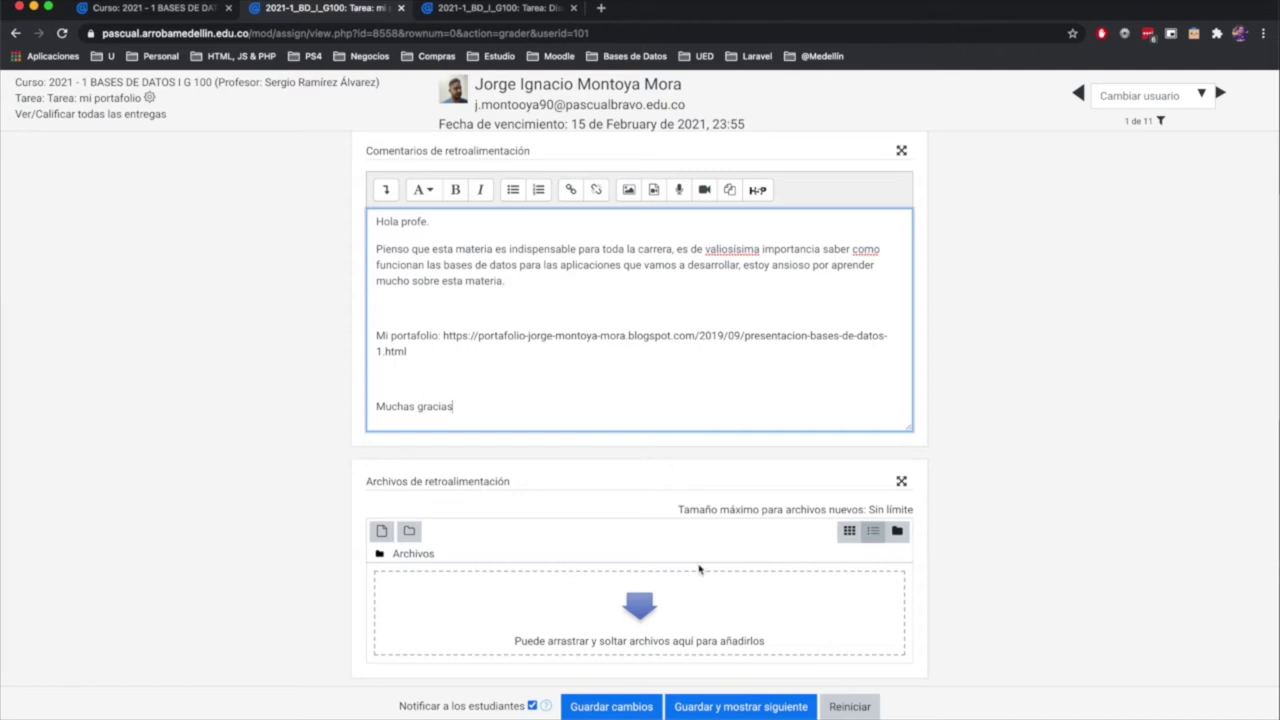
Step: Save the rubric grade and feedback for this student and dismiss the confirmation message
scroll(722, 572, down, 1)
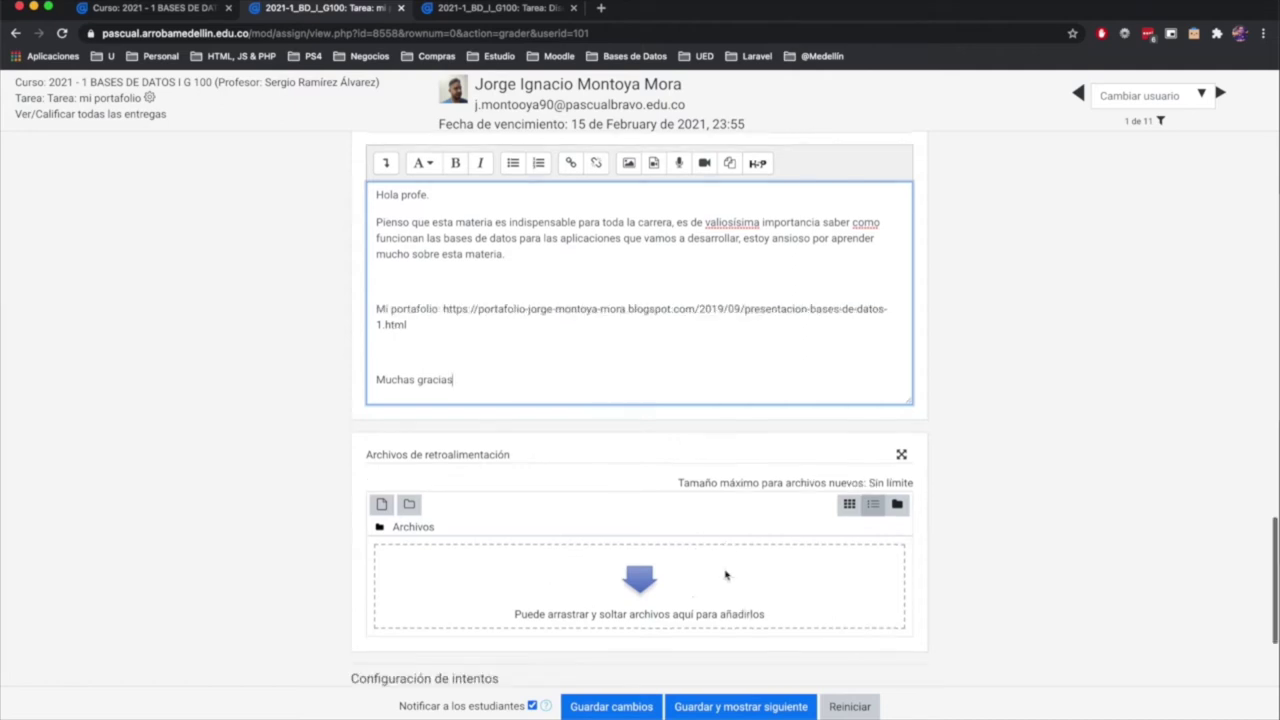
scroll(726, 574, up, 1)
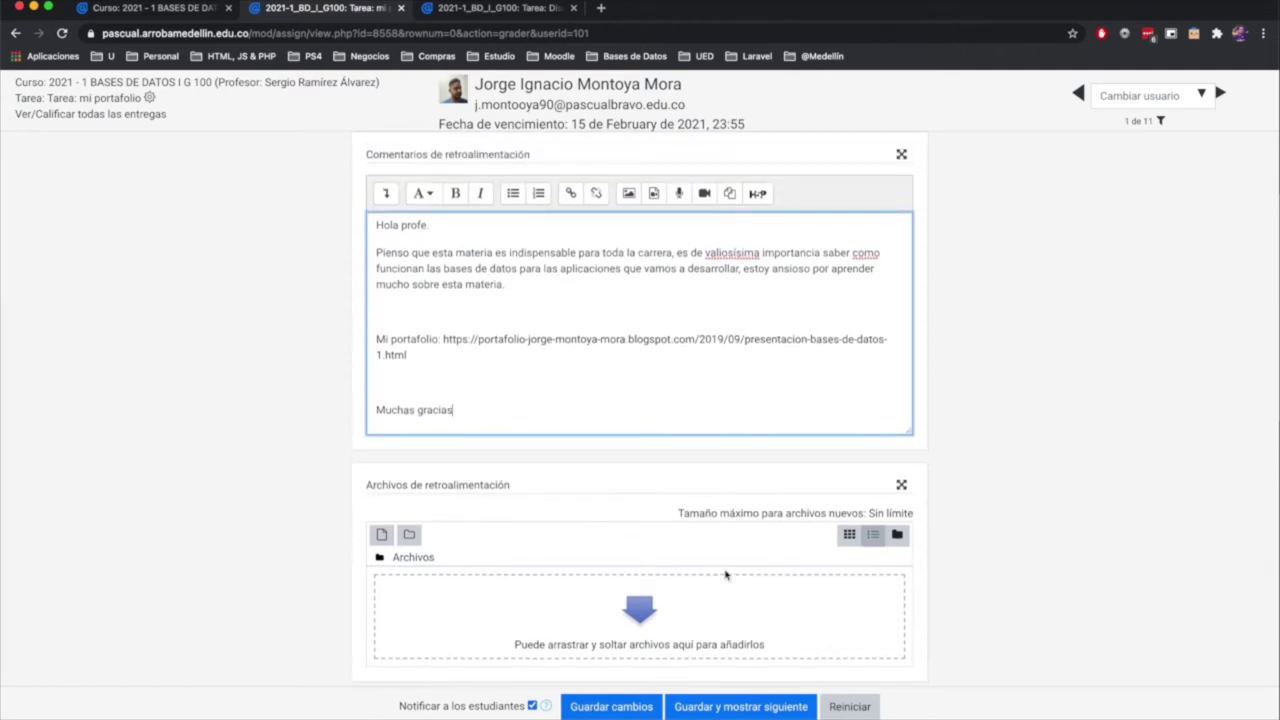
scroll(726, 574, down, 4)
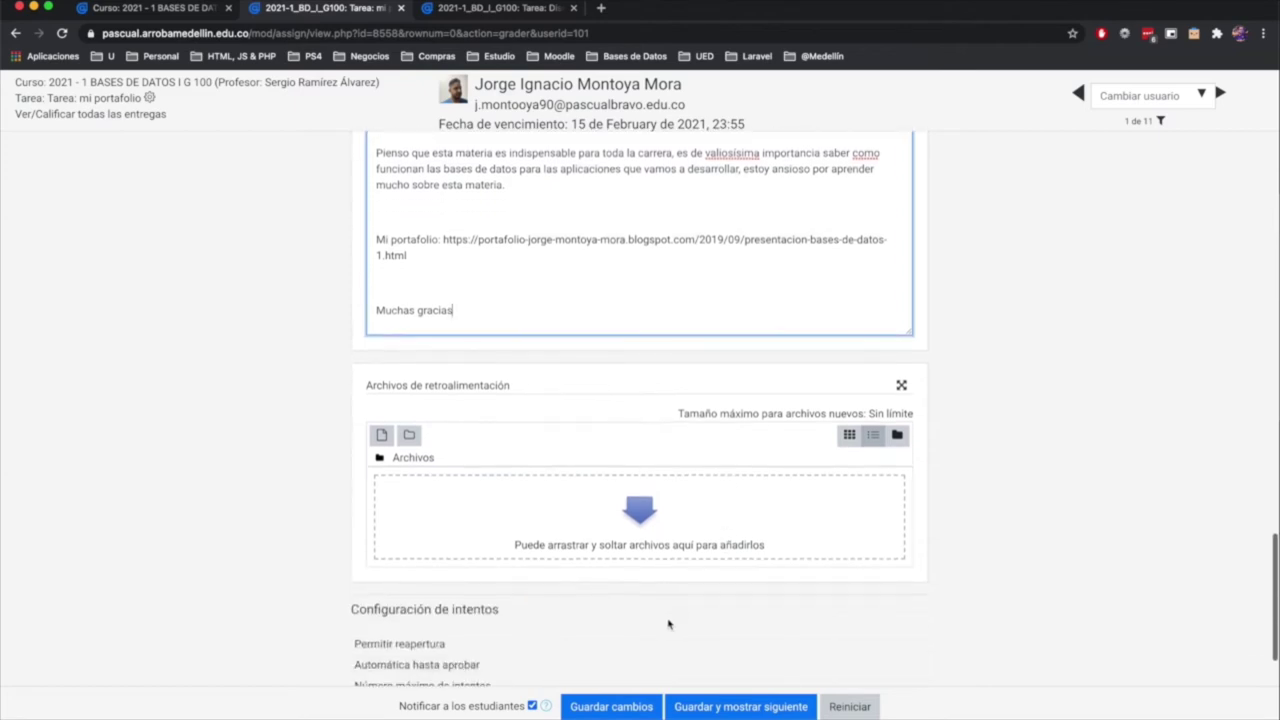
scroll(625, 663, up, 2)
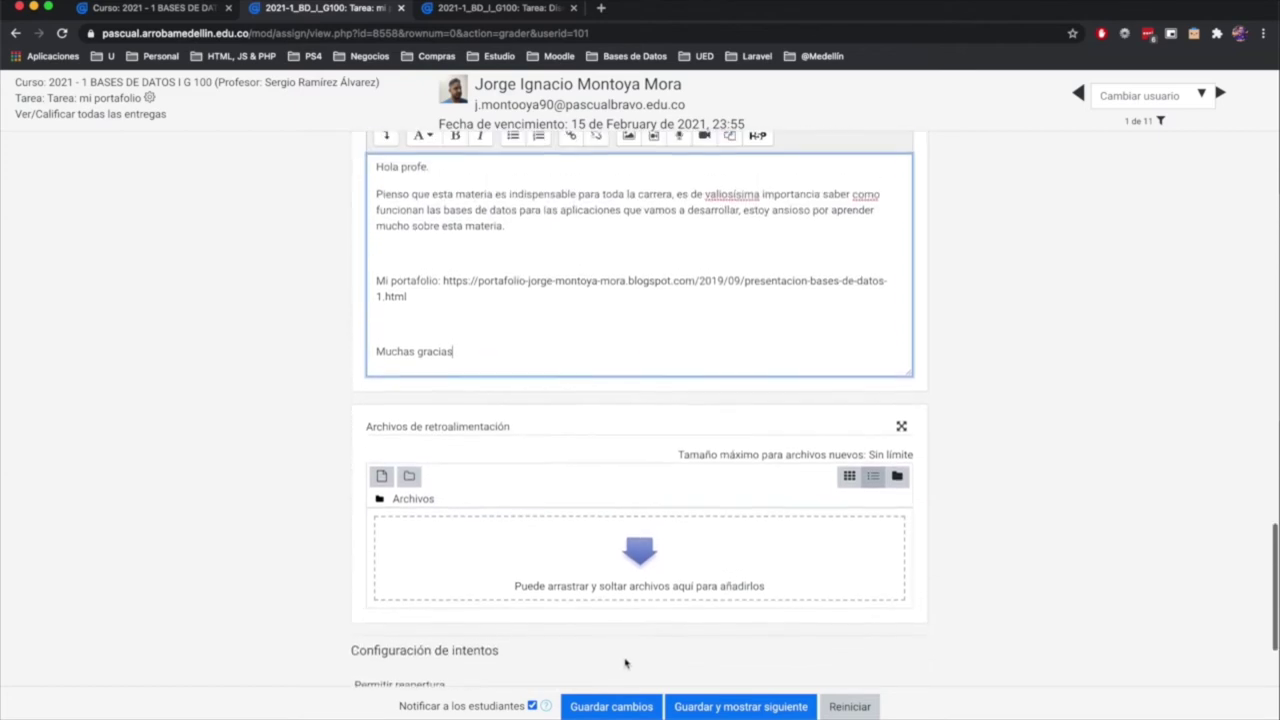
click(611, 707)
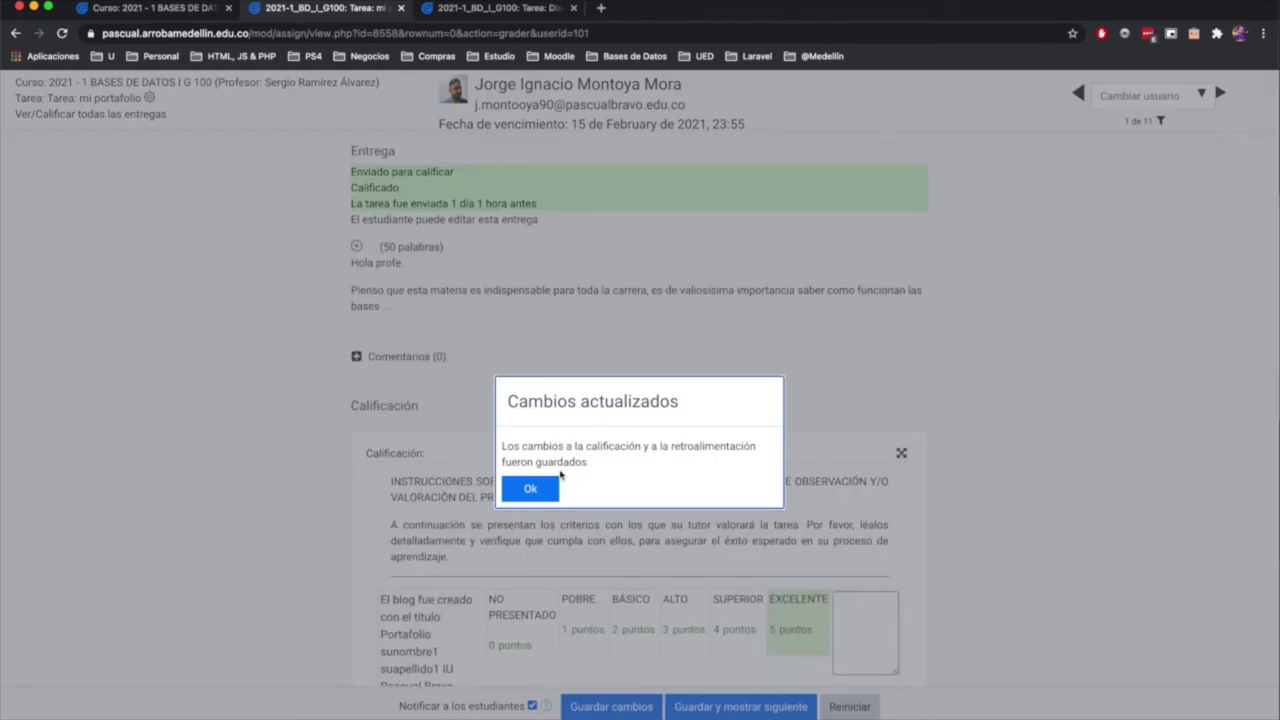
click(533, 489)
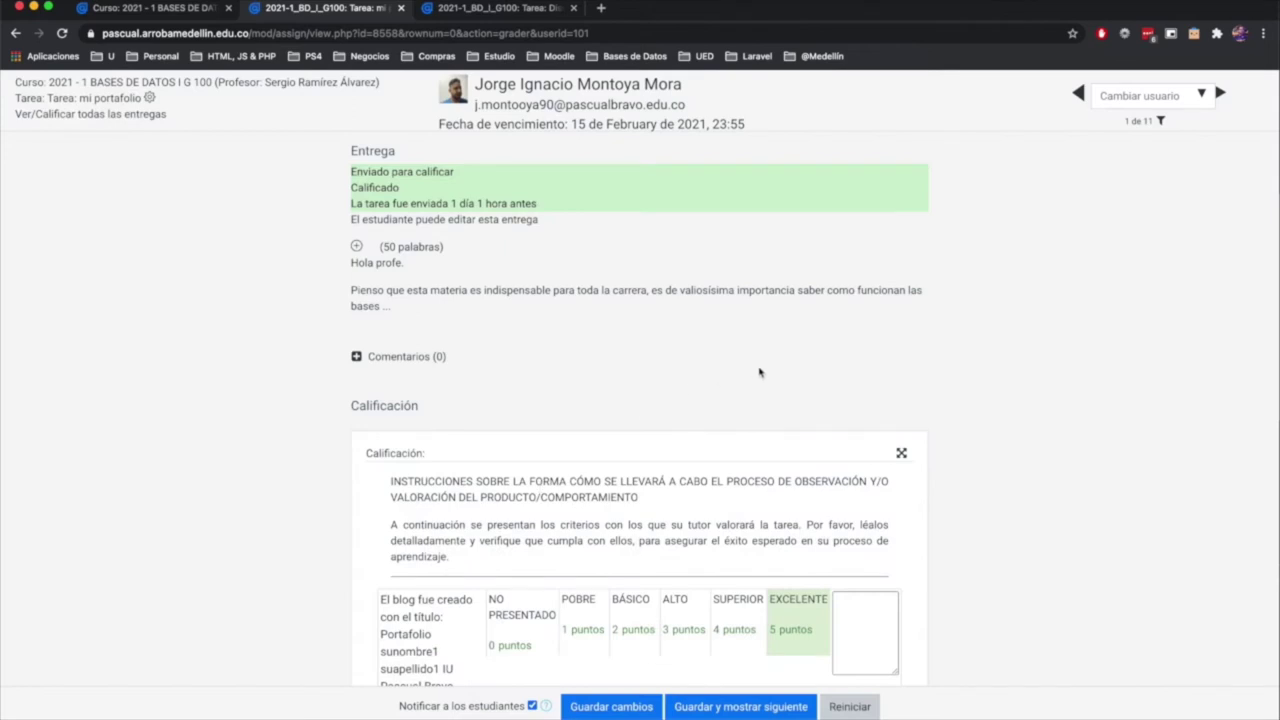
Step: Check the saved rubric ratings and the student's current grade in the gradebook
scroll(698, 394, down, 10)
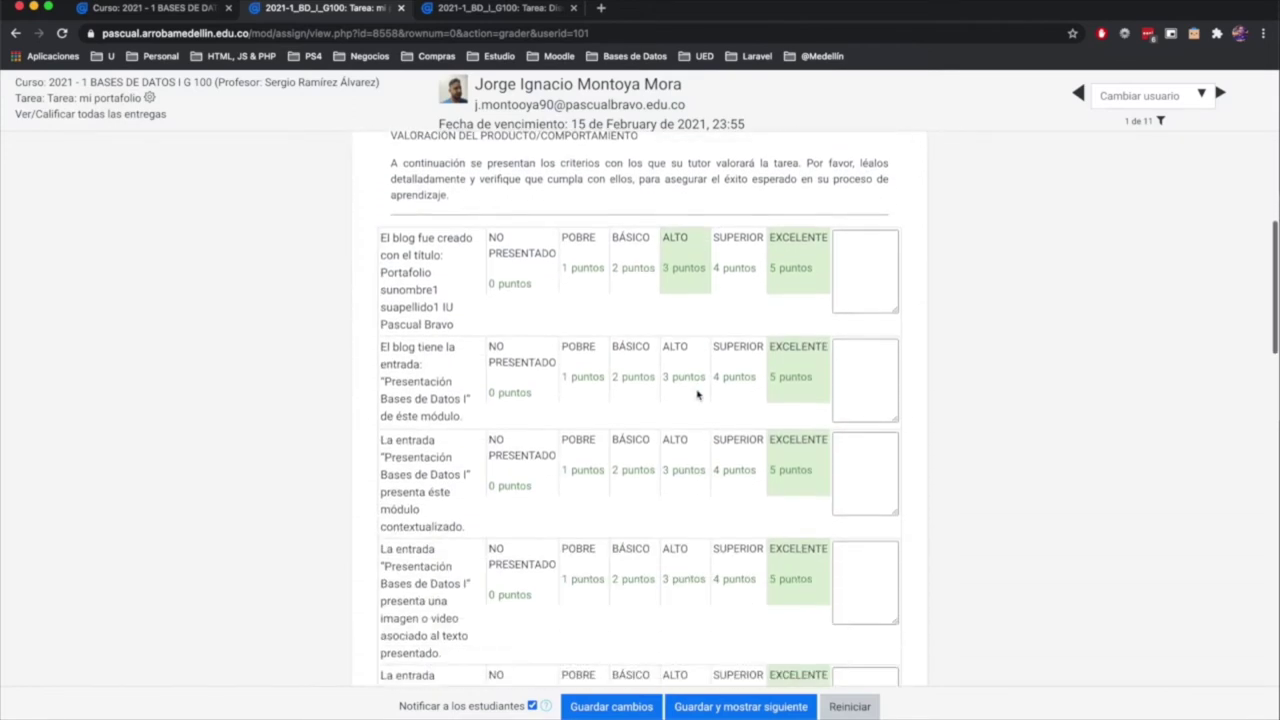
scroll(698, 394, down, 12)
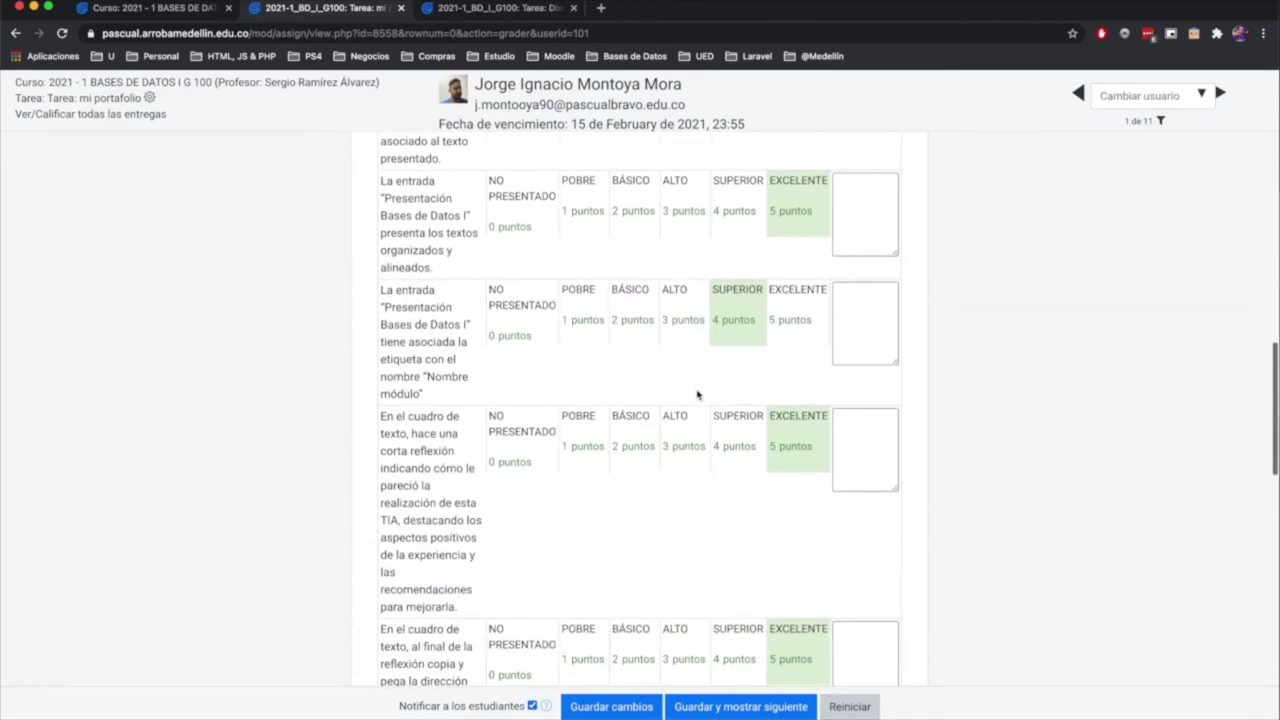
scroll(698, 394, down, 1)
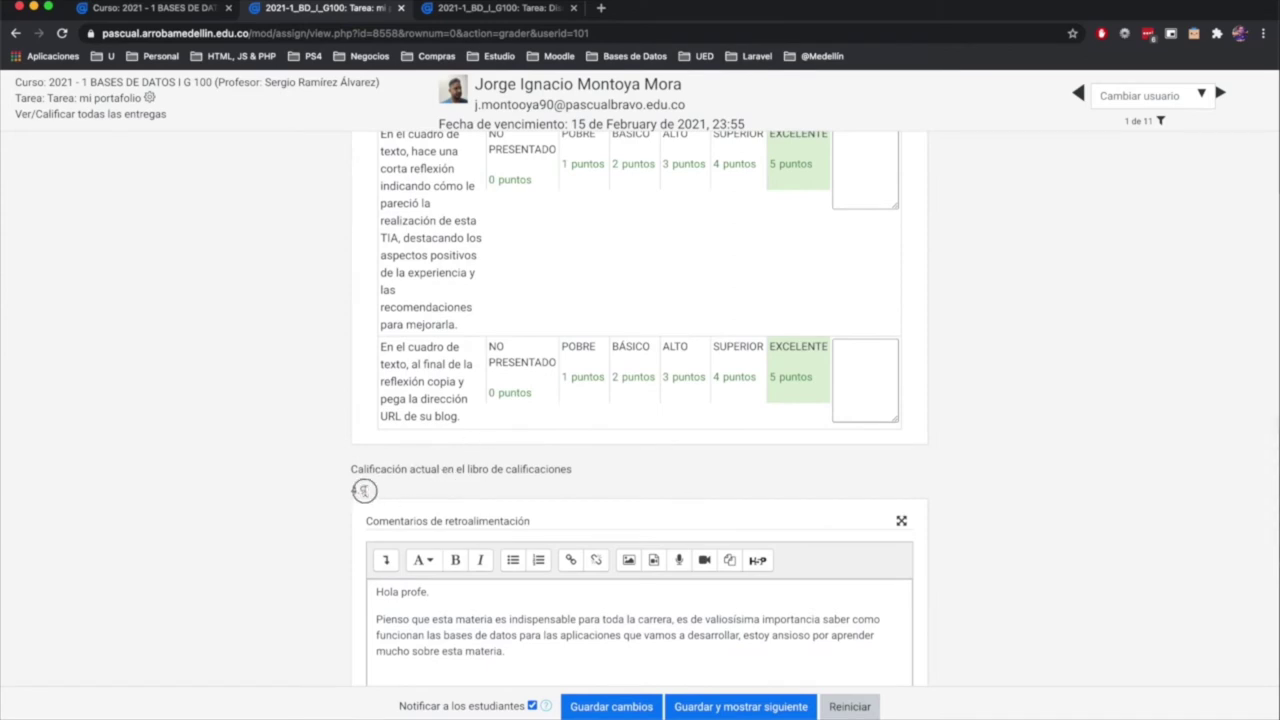
drag(350, 490, 409, 494)
click(411, 495)
scroll(655, 492, up, 1)
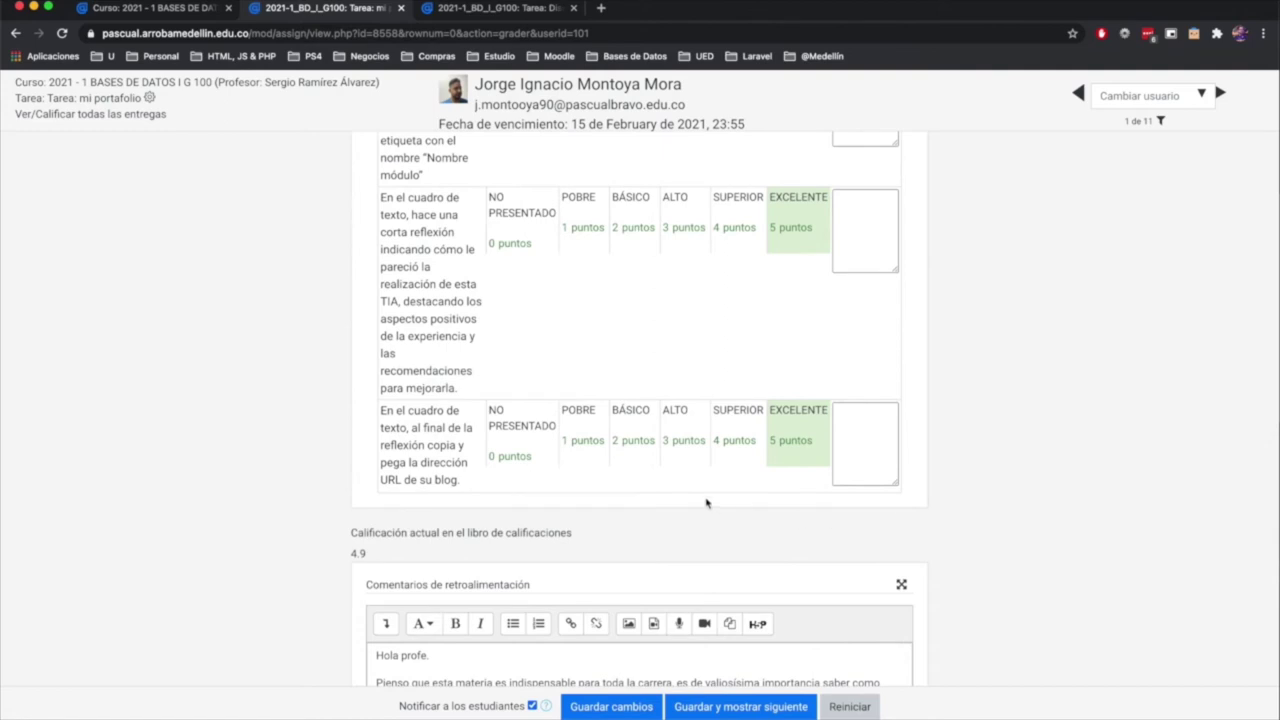
scroll(706, 505, down, 1)
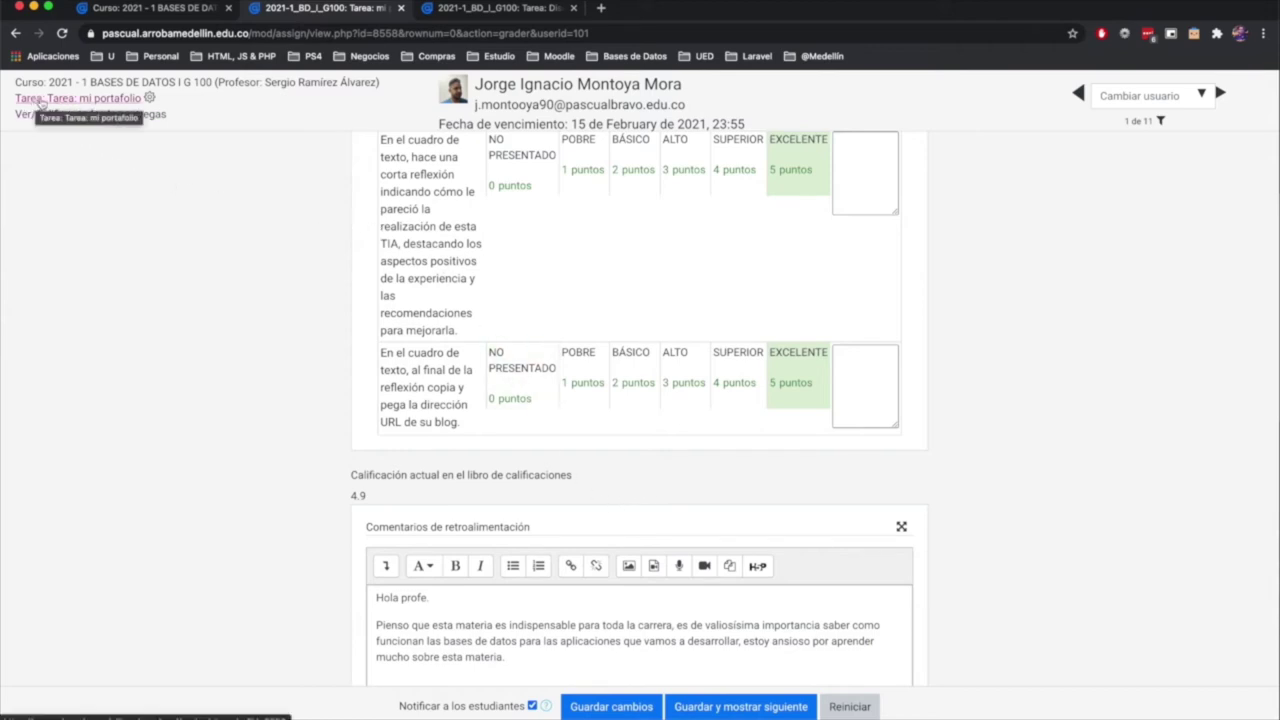
Step: Leave the grader for the portfolio assignment page, and review the grading summary of "Diseño de una base de datos en el MER y relacional"
click(102, 104)
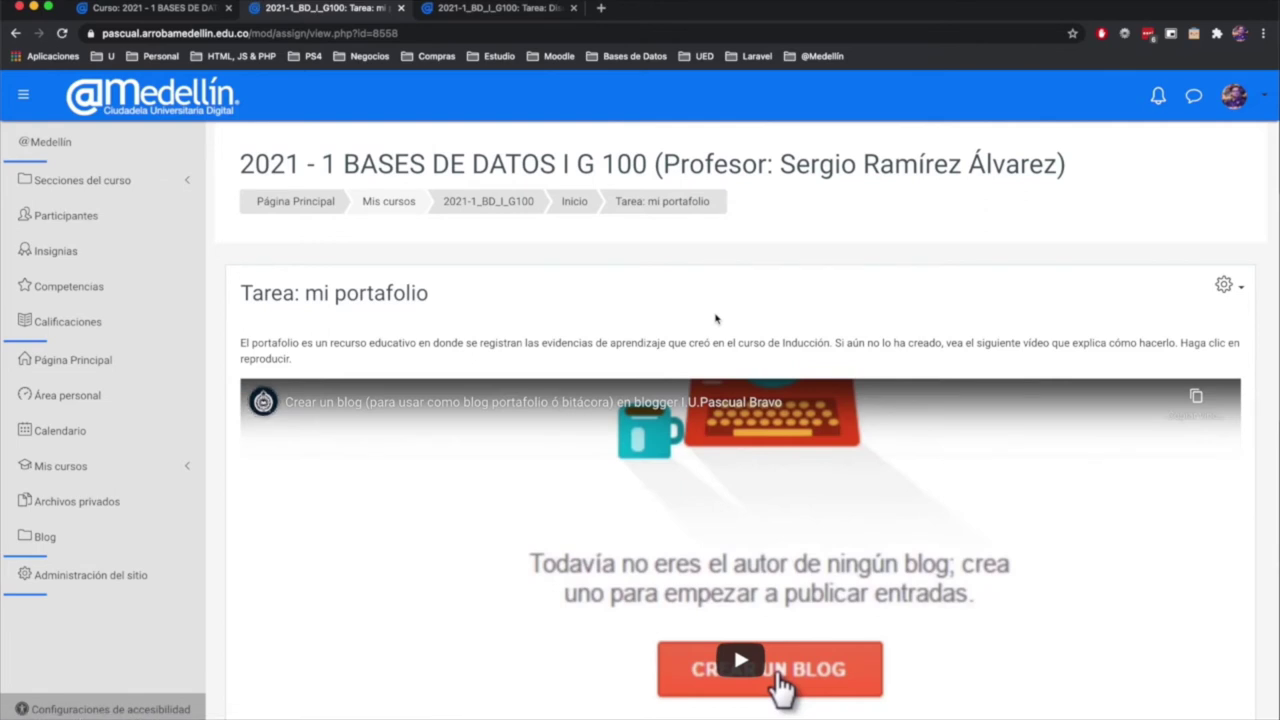
key(ctrl+Tab)
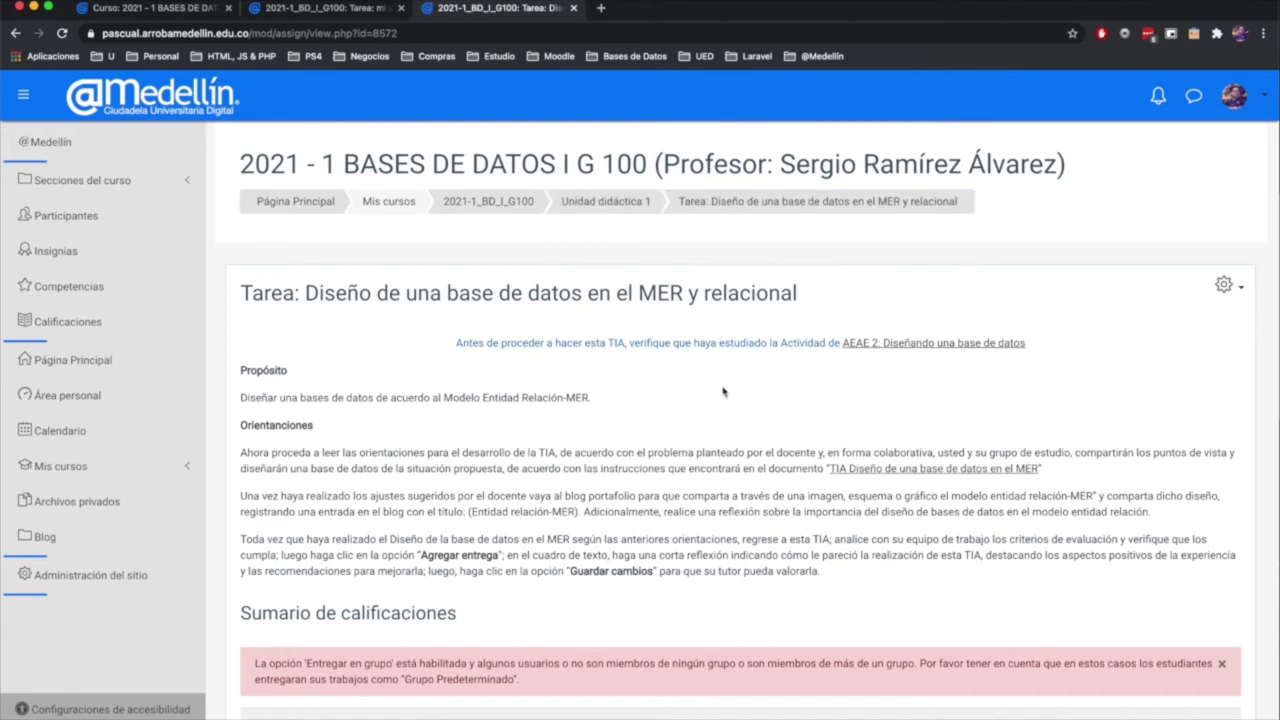
scroll(725, 394, down, 3)
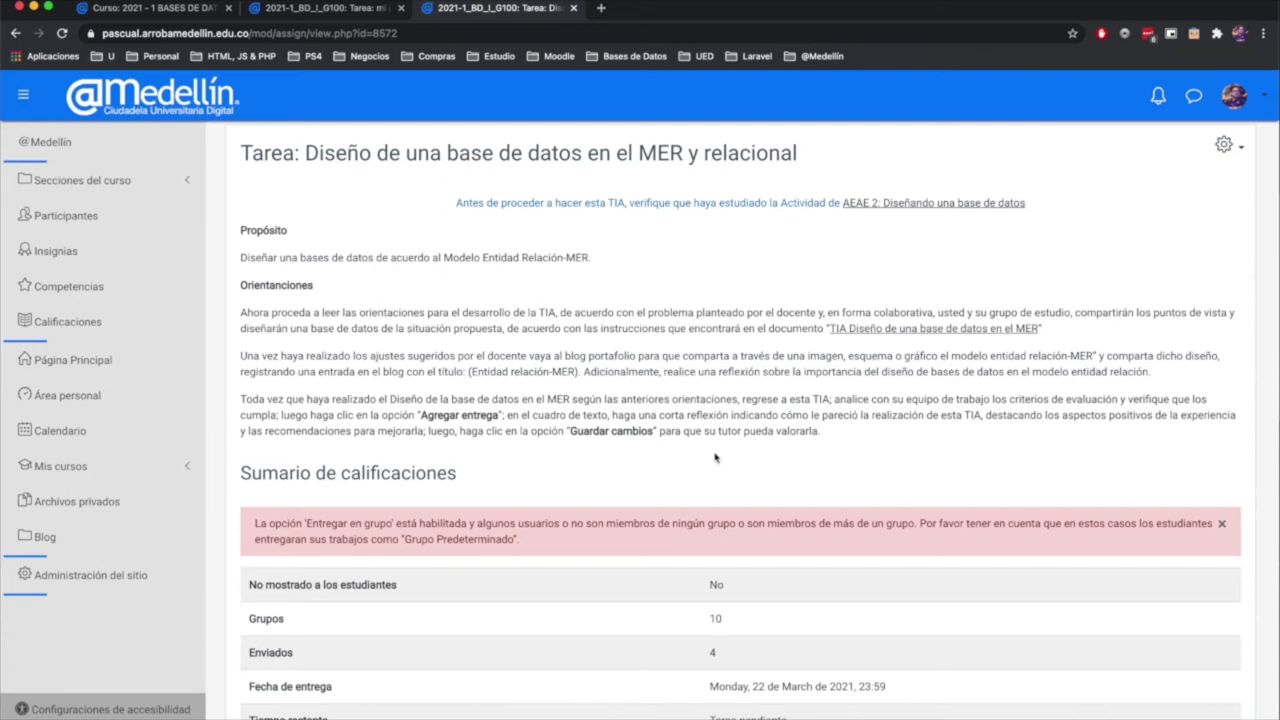
scroll(720, 459, down, 2)
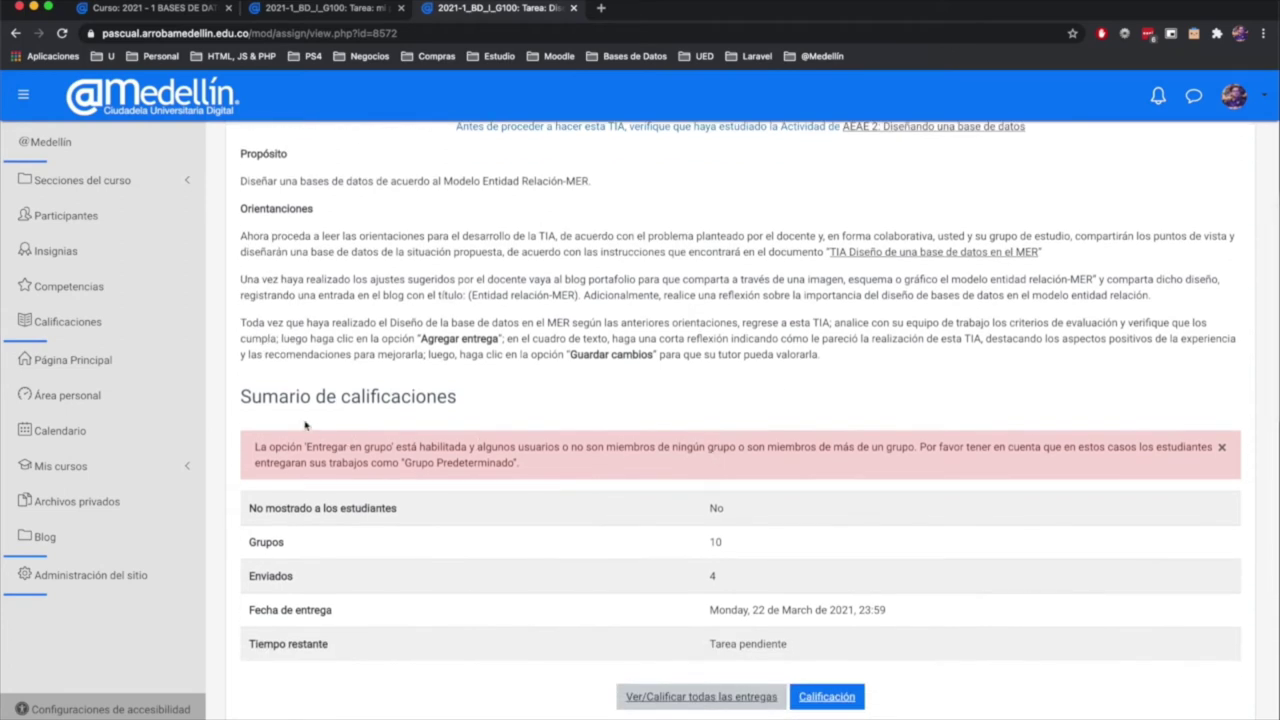
scroll(501, 521, down, 1)
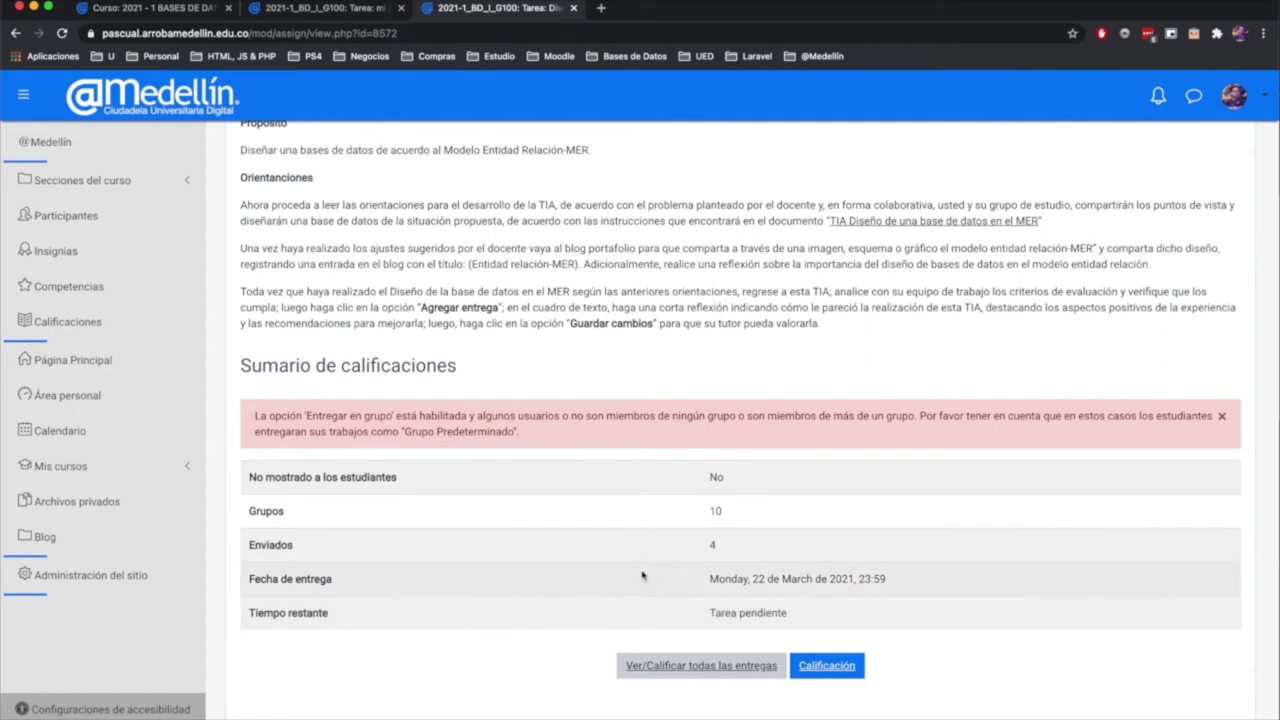
scroll(640, 510, down, 1)
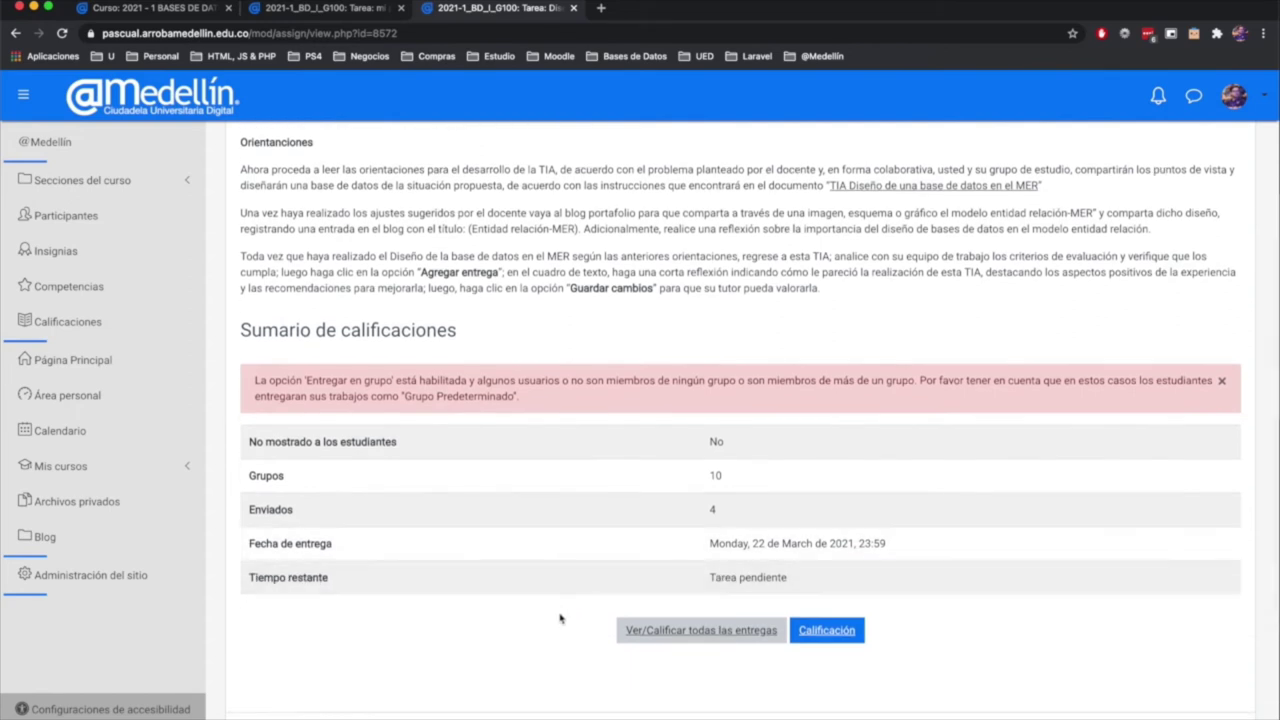
Step: Open the full submissions list of the database design assignment and examine the students' groups, statuses and grades
click(710, 638)
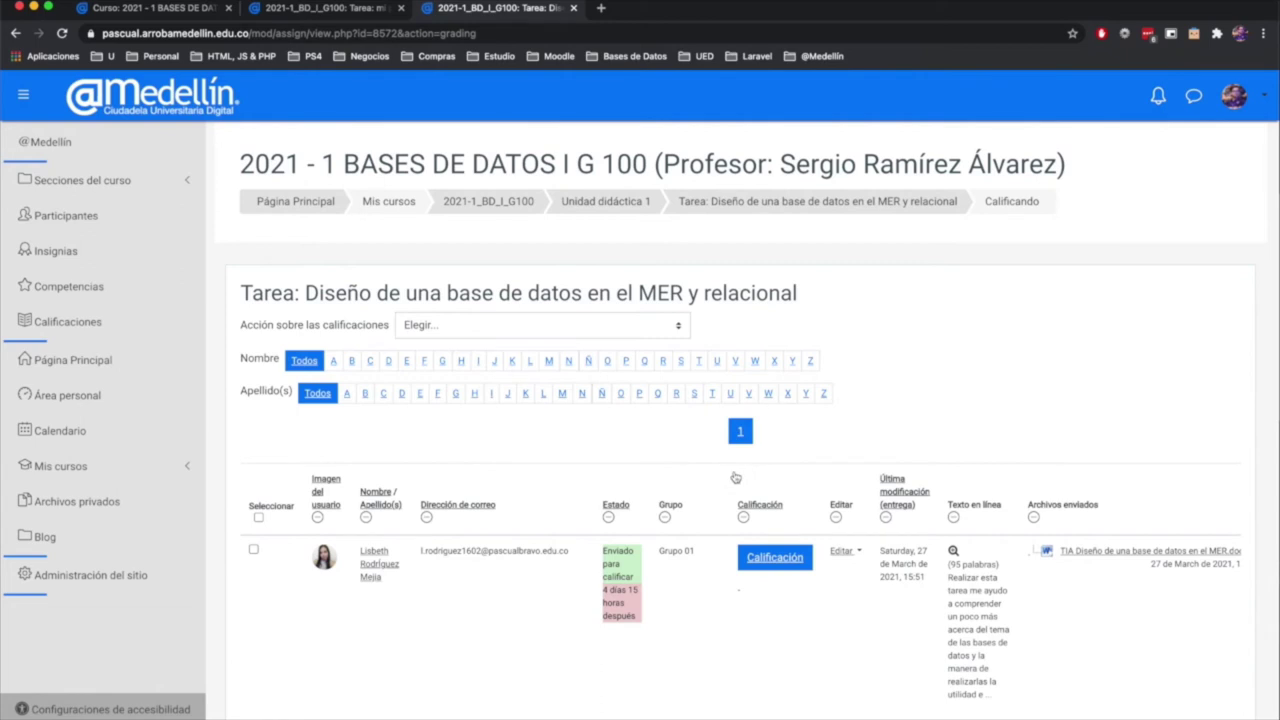
scroll(716, 489, down, 5)
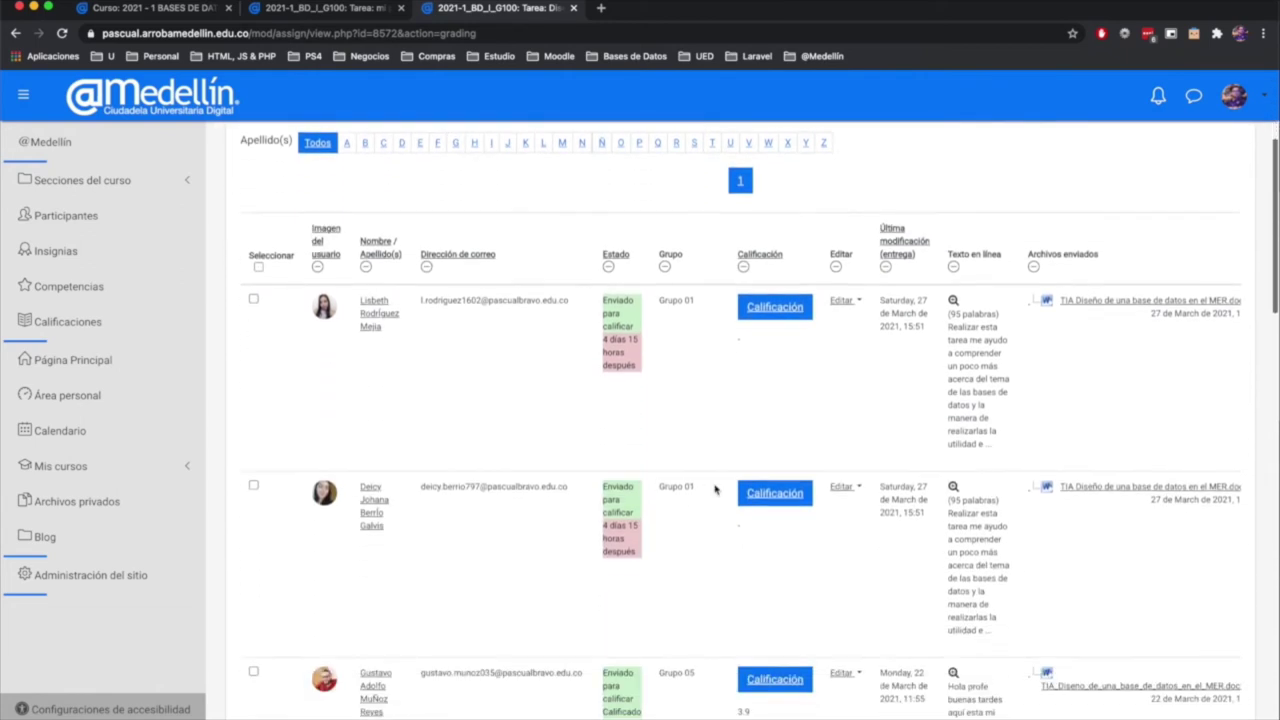
scroll(715, 489, down, 7)
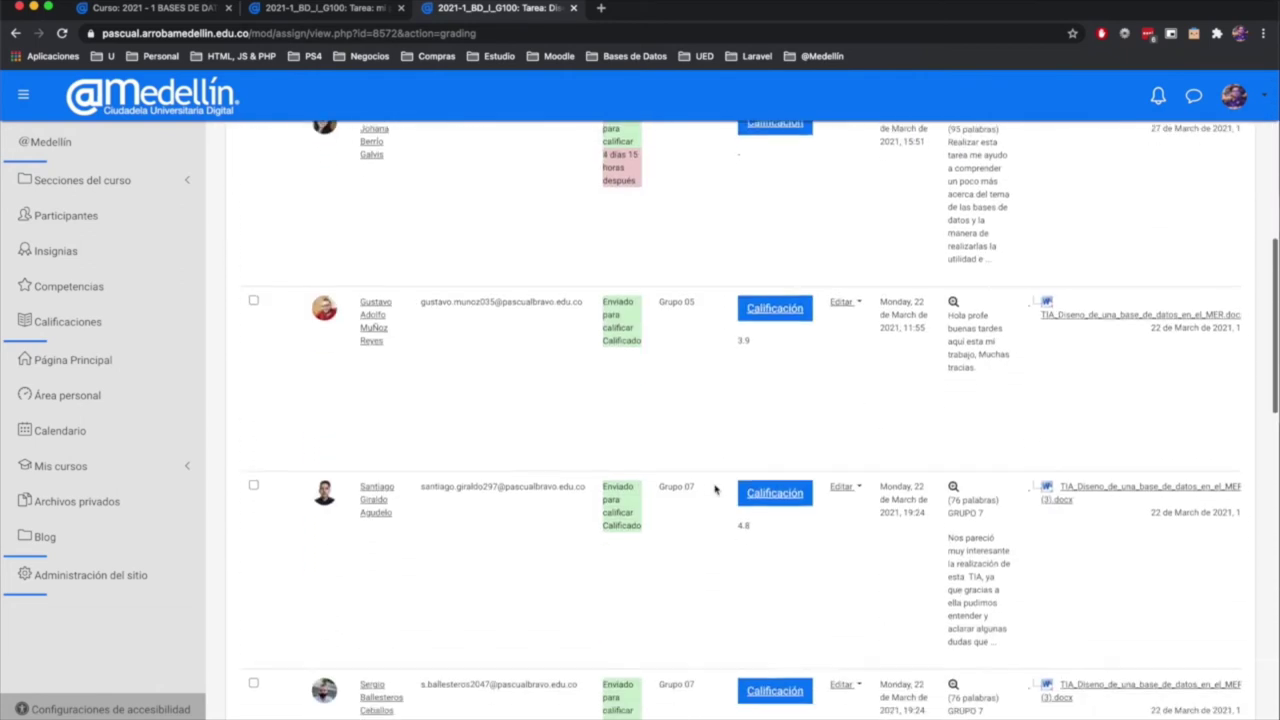
scroll(715, 489, down, 15)
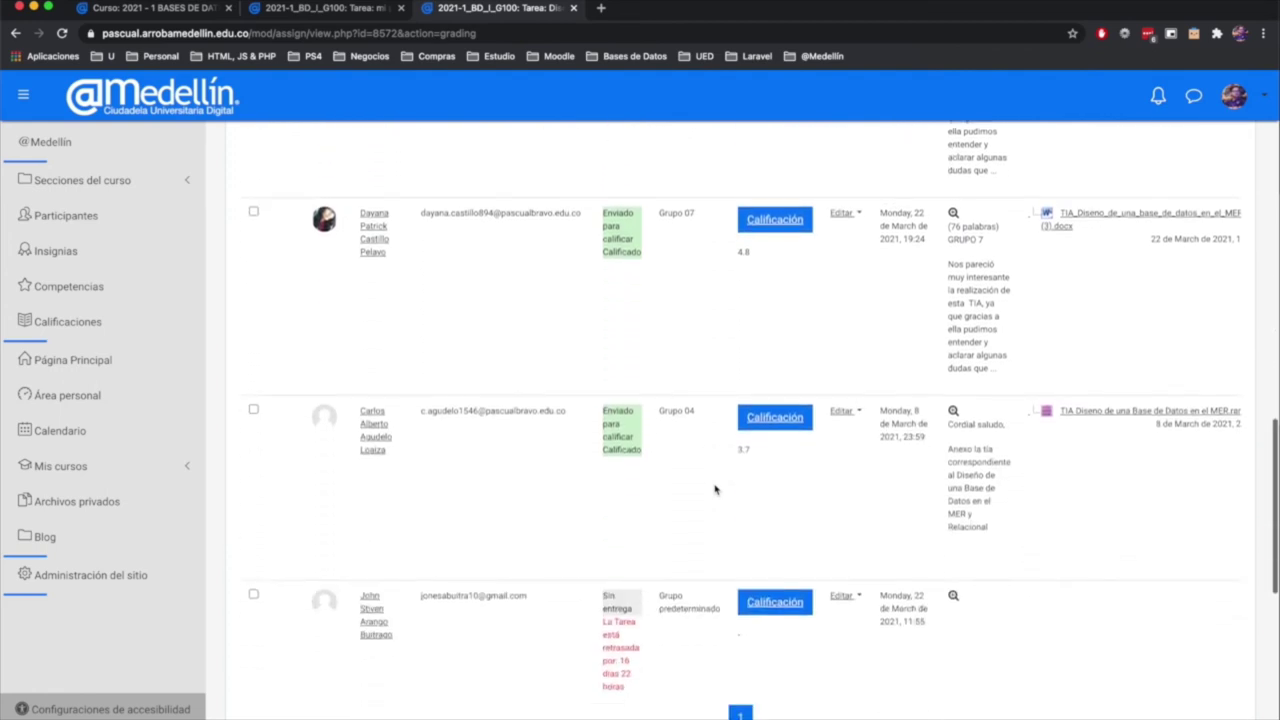
scroll(715, 489, down, 2)
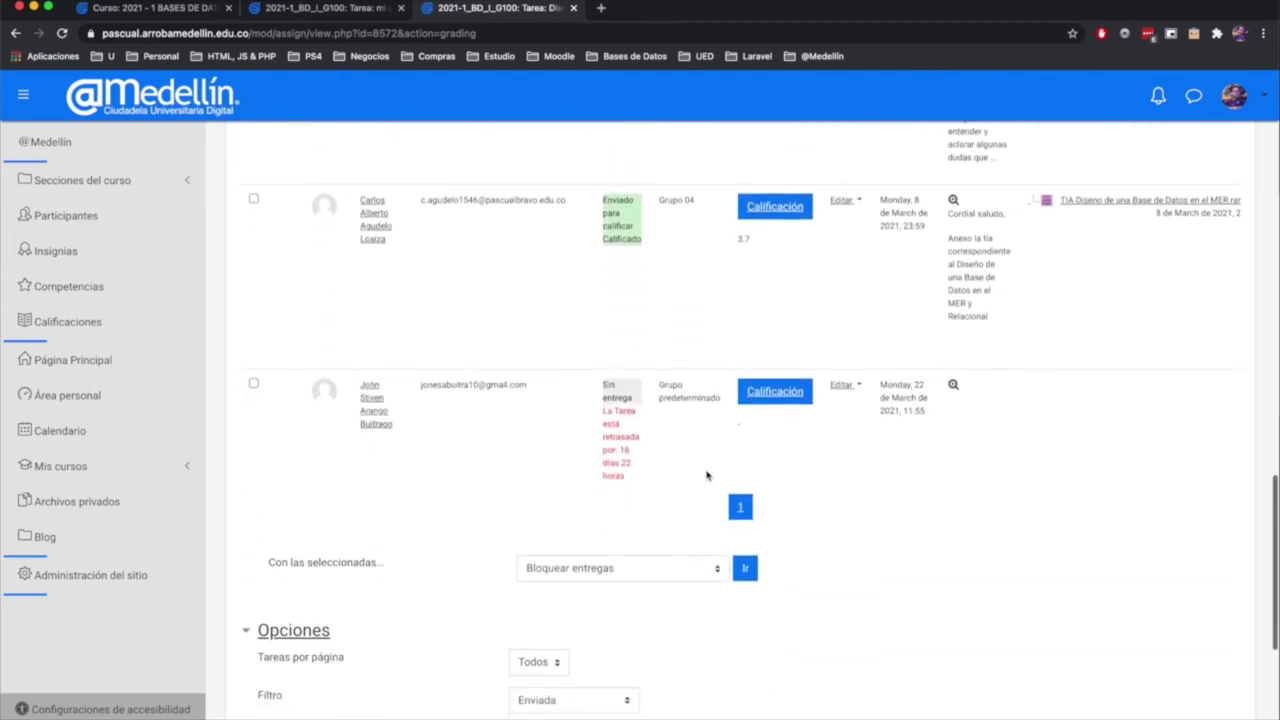
Step: Set the submissions list filter to "Sin filtro"
scroll(697, 464, up, 2)
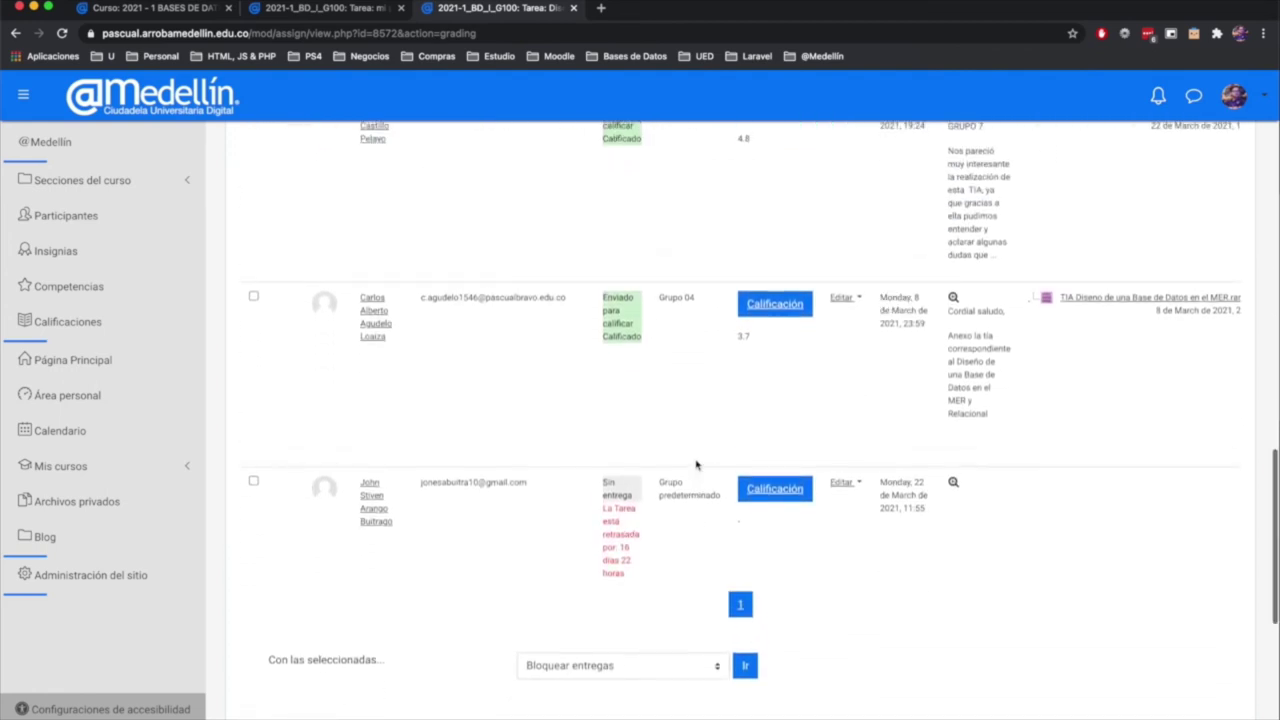
scroll(697, 470, down, 5)
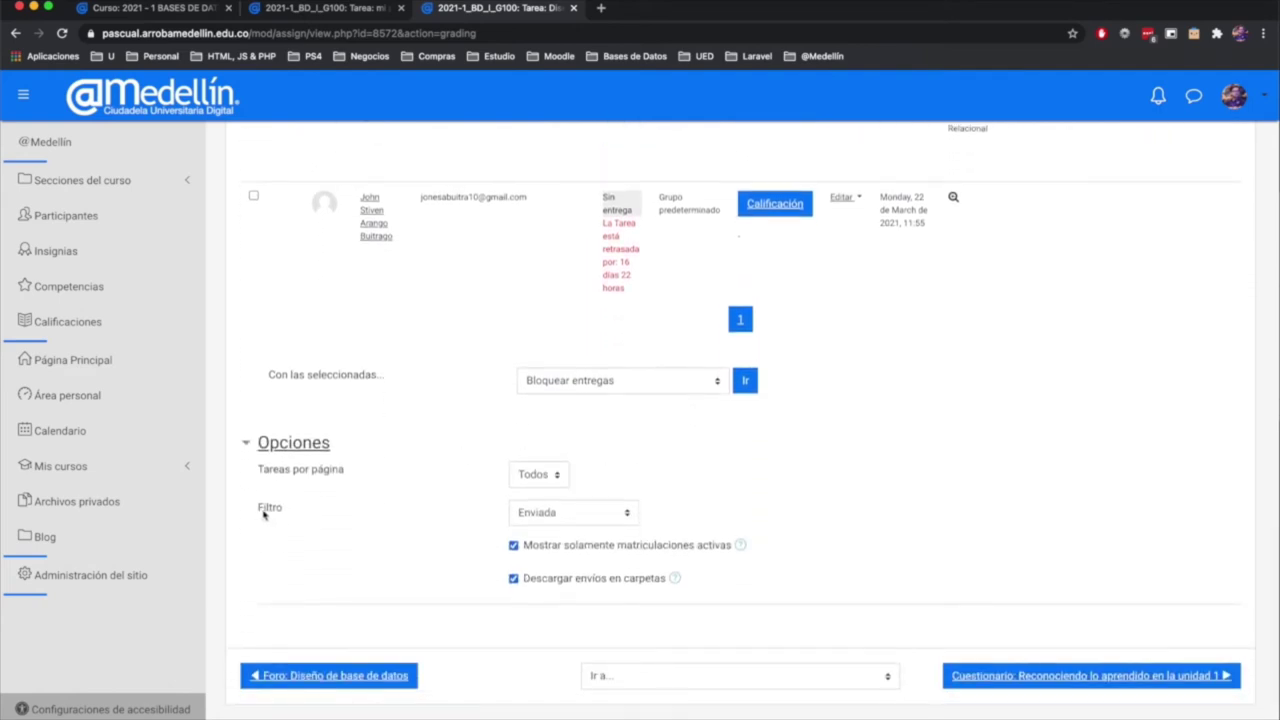
click(628, 516)
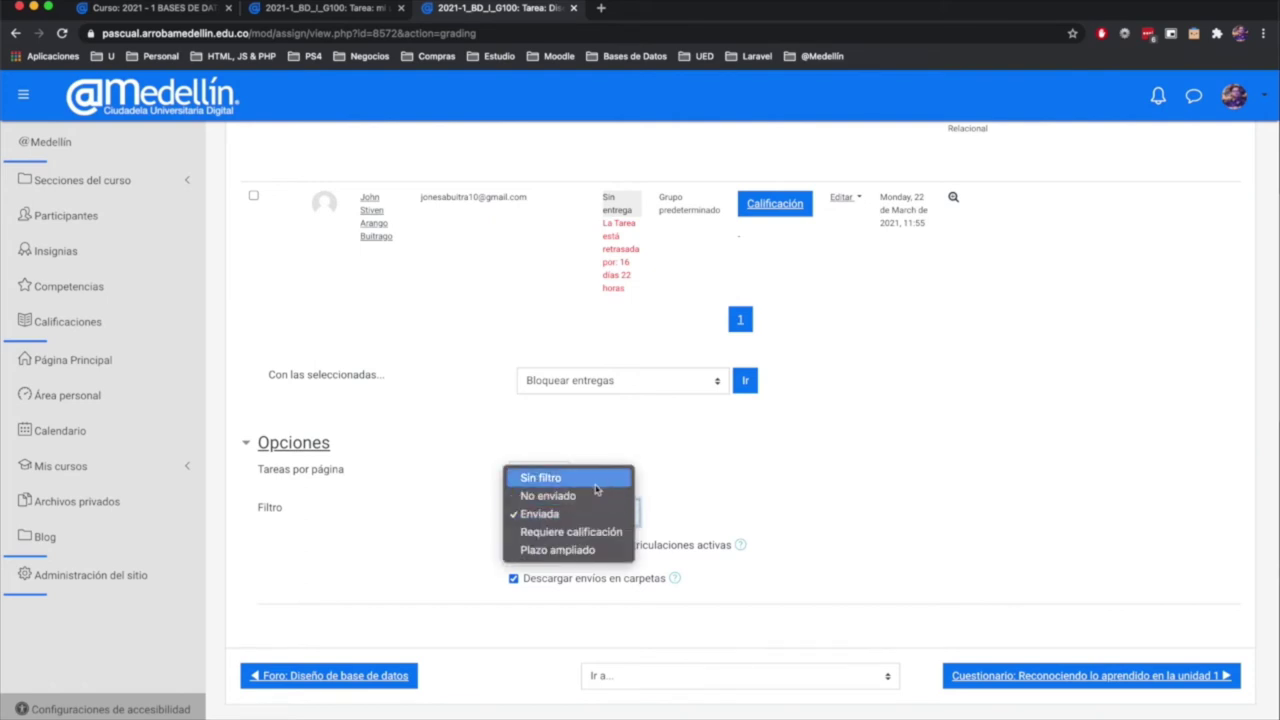
click(595, 484)
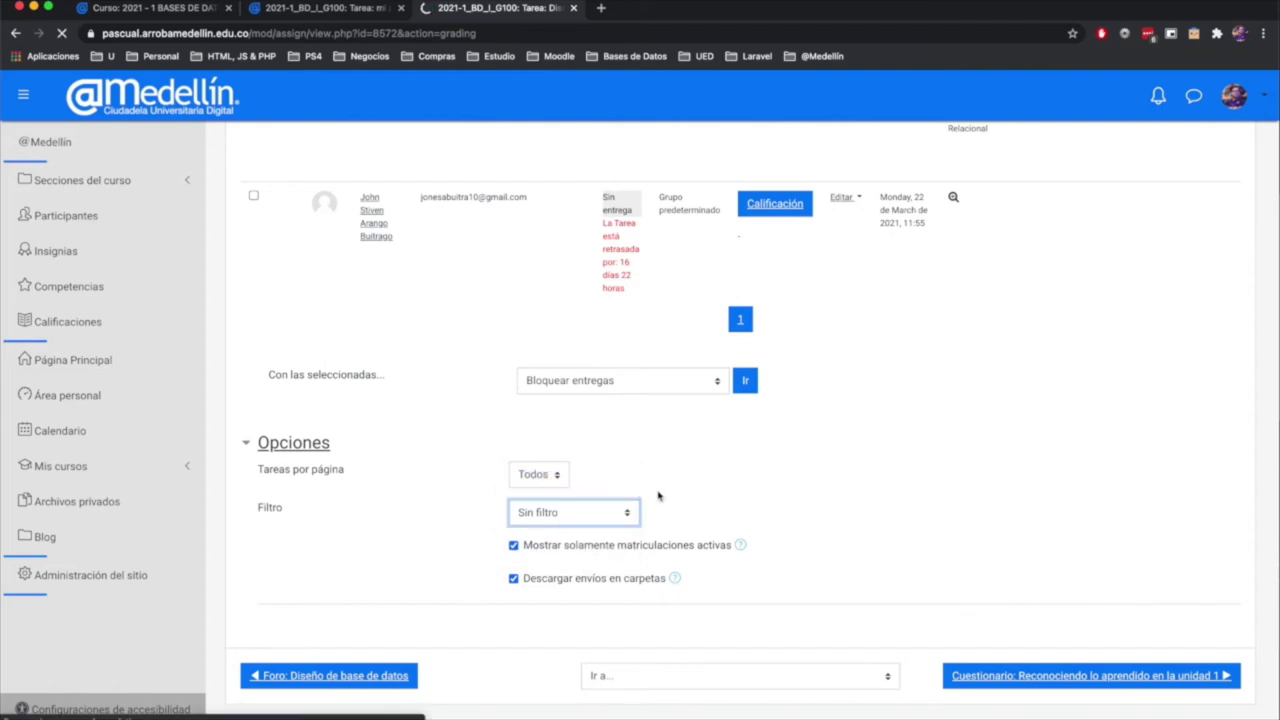
Step: Filter the submissions list by "Requiere calificación"
scroll(650, 500, down, 4)
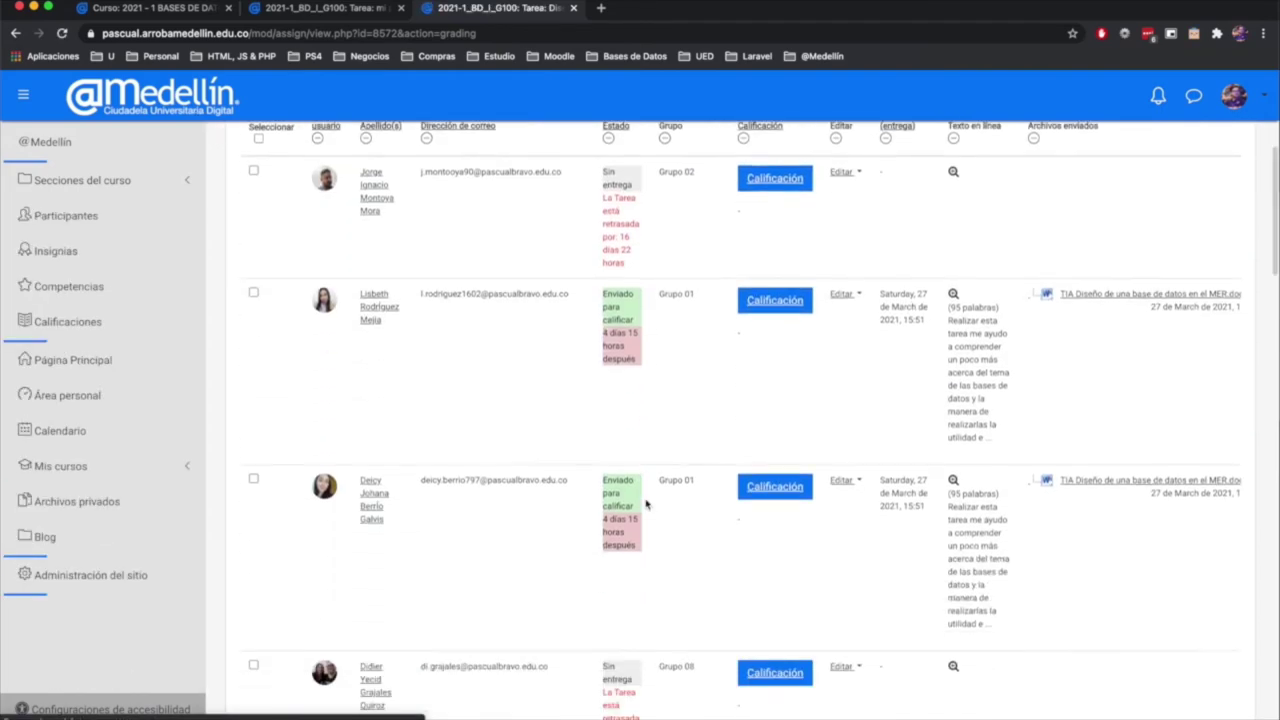
scroll(646, 504, down, 10)
scroll(646, 504, down, 8)
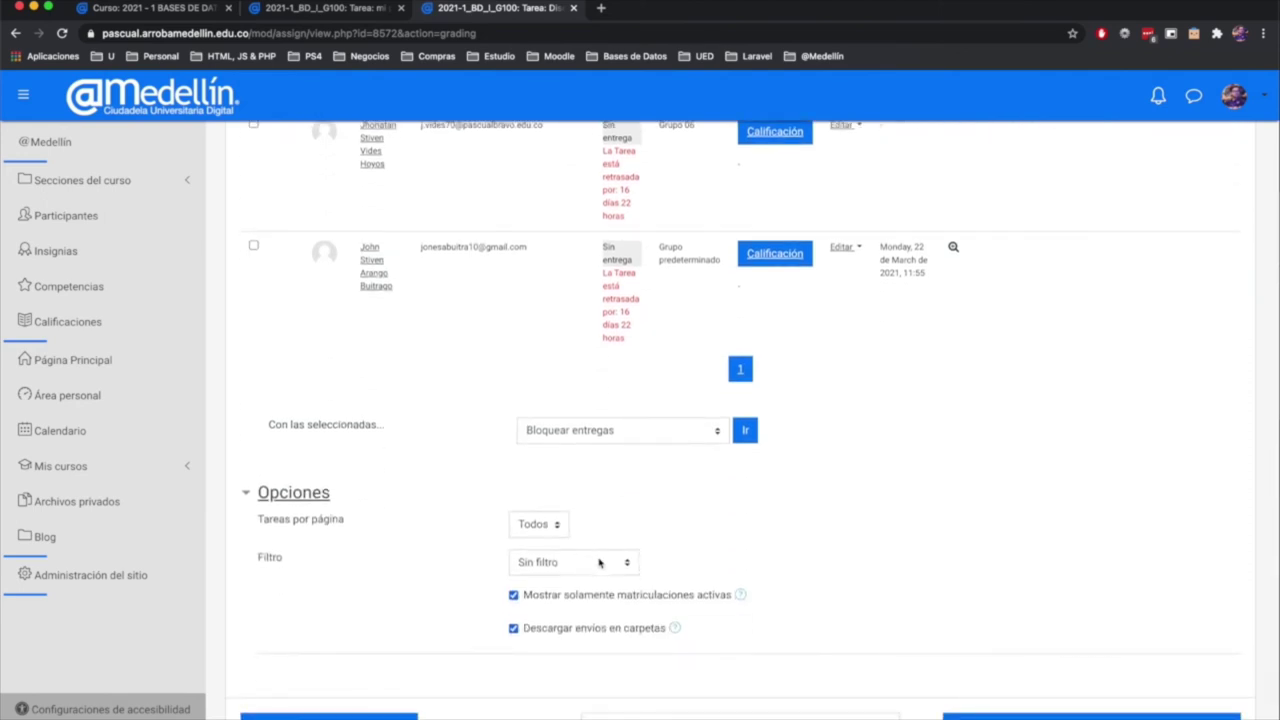
click(596, 563)
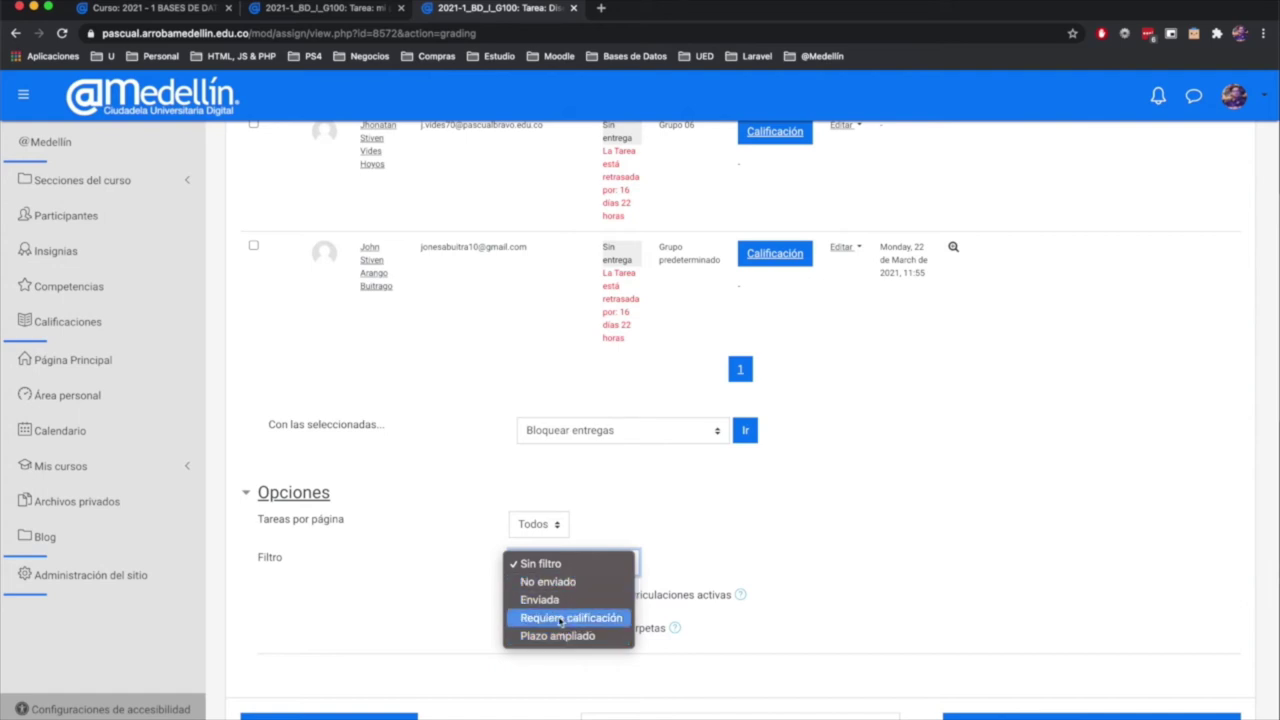
click(561, 618)
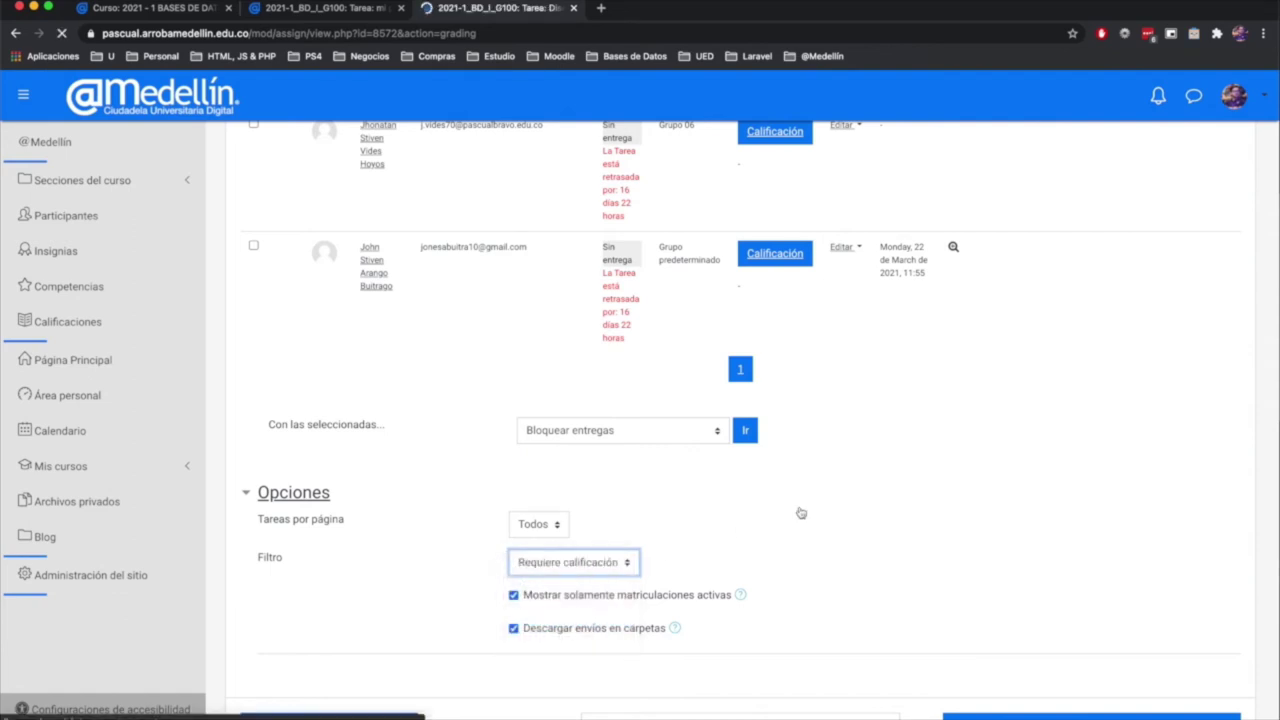
Step: Examine the submissions that require grading, including their groups, delivery status, online text, attached files and comments columns
scroll(628, 452, down, 5)
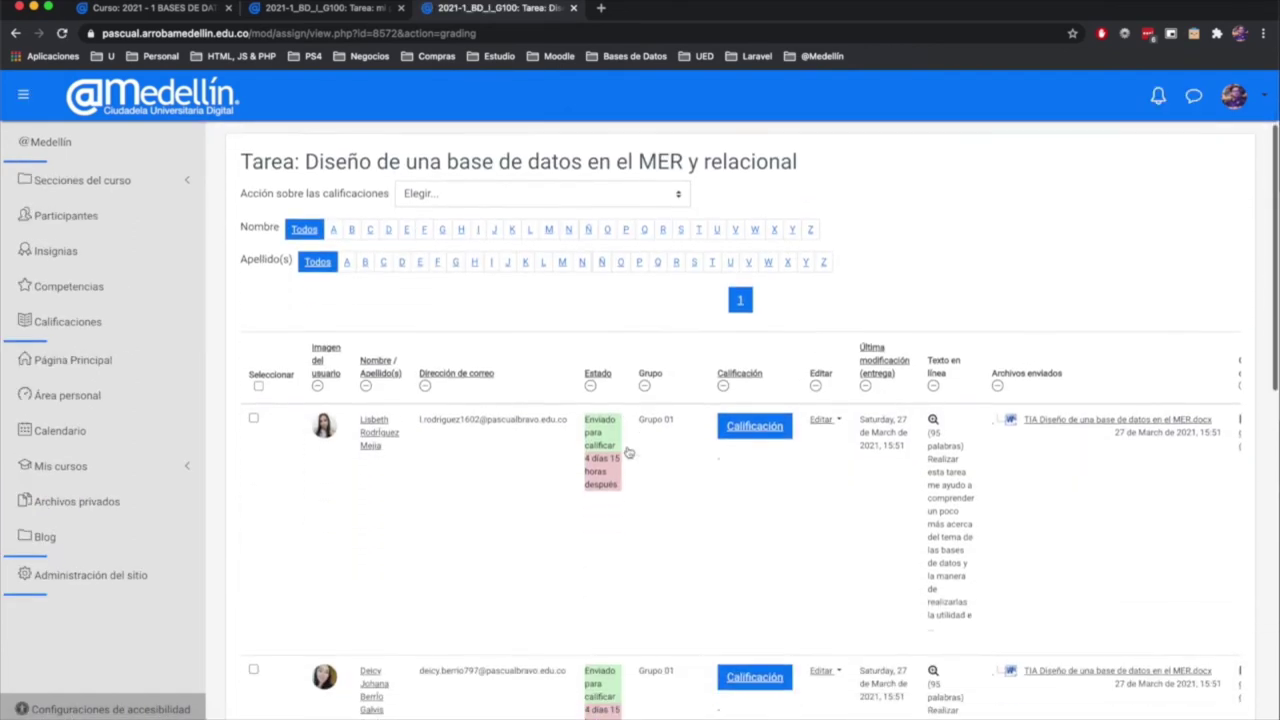
scroll(671, 484, down, 3)
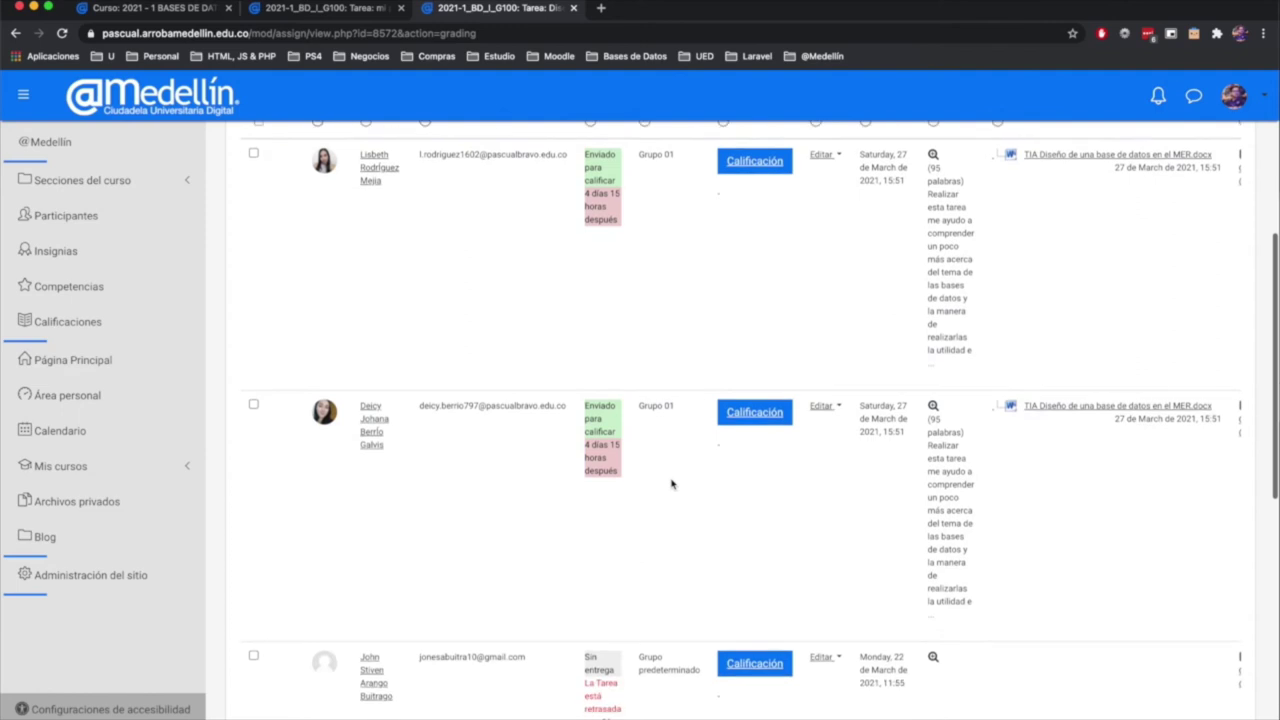
scroll(671, 484, down, 2)
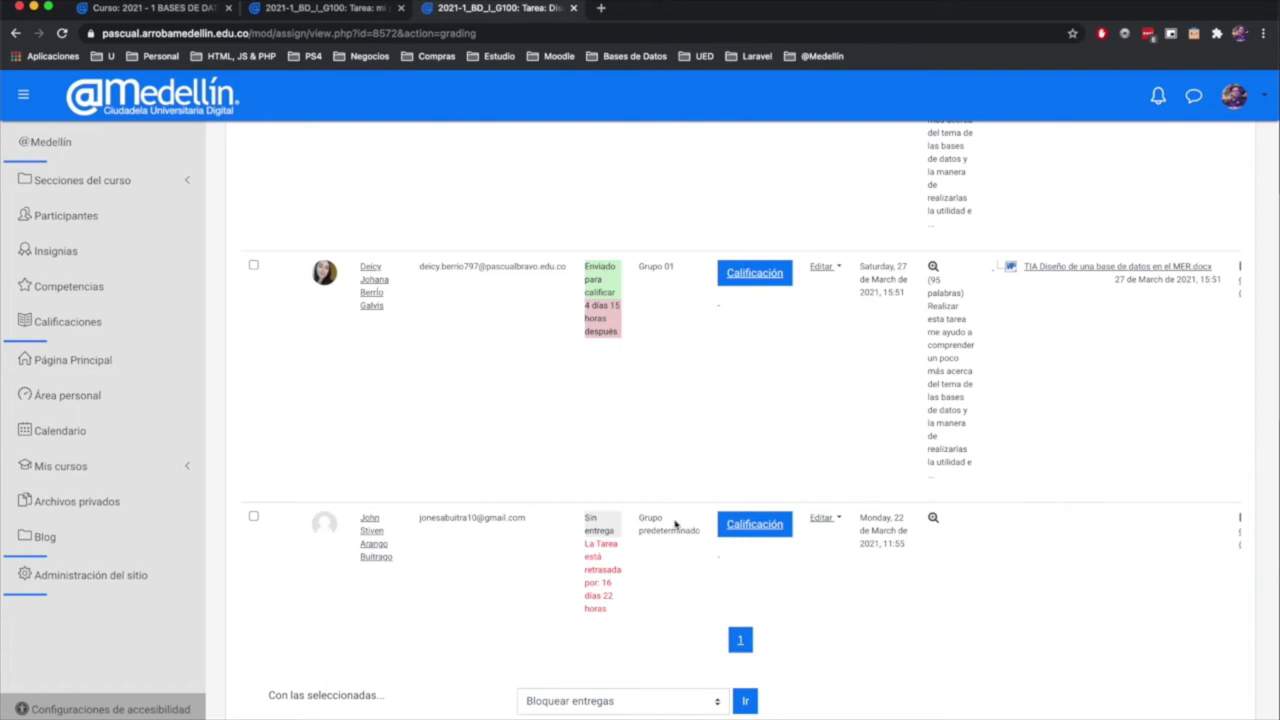
scroll(675, 522, up, 6)
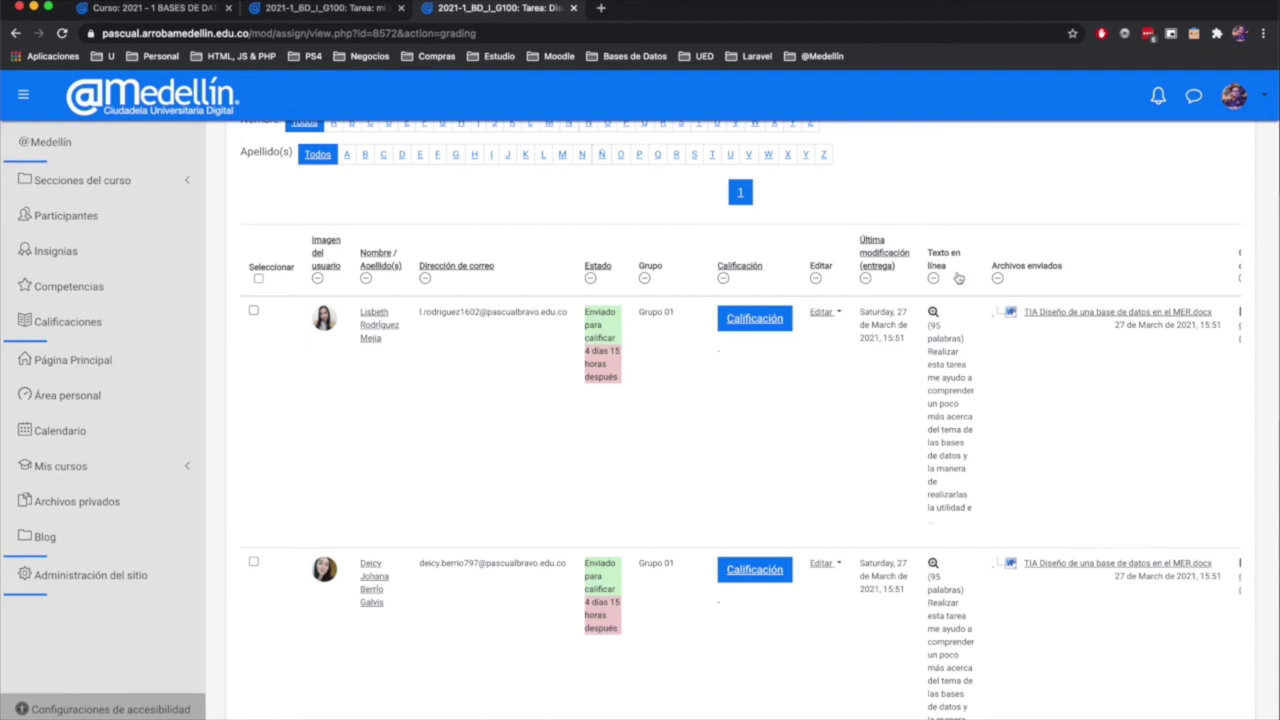
scroll(958, 438, down, 3)
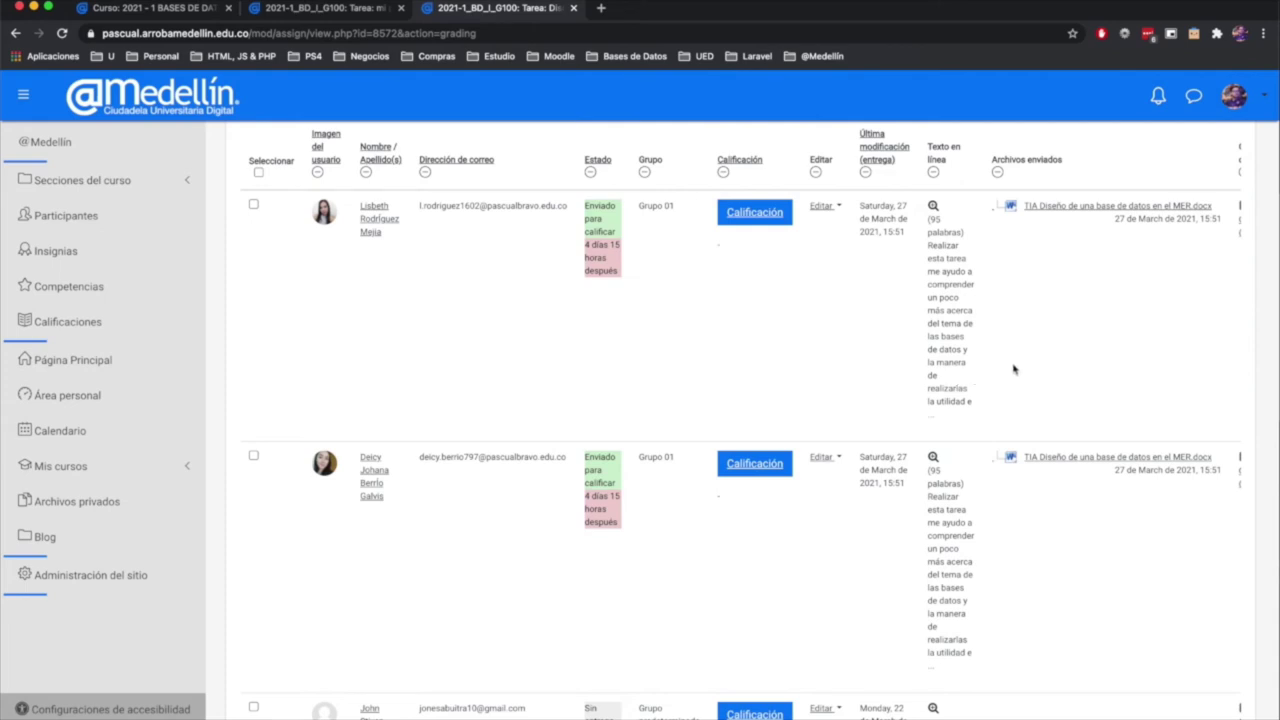
scroll(1013, 370, right, 3)
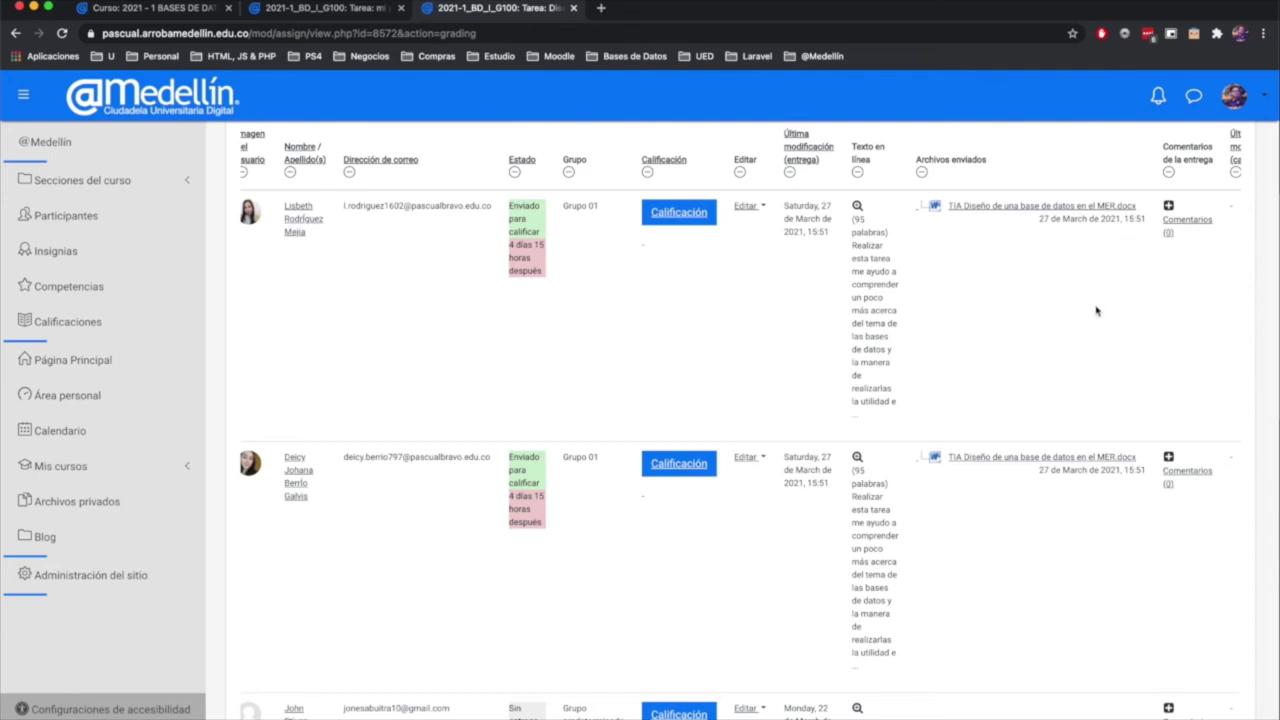
scroll(766, 330, left, 2)
scroll(780, 340, up, 2)
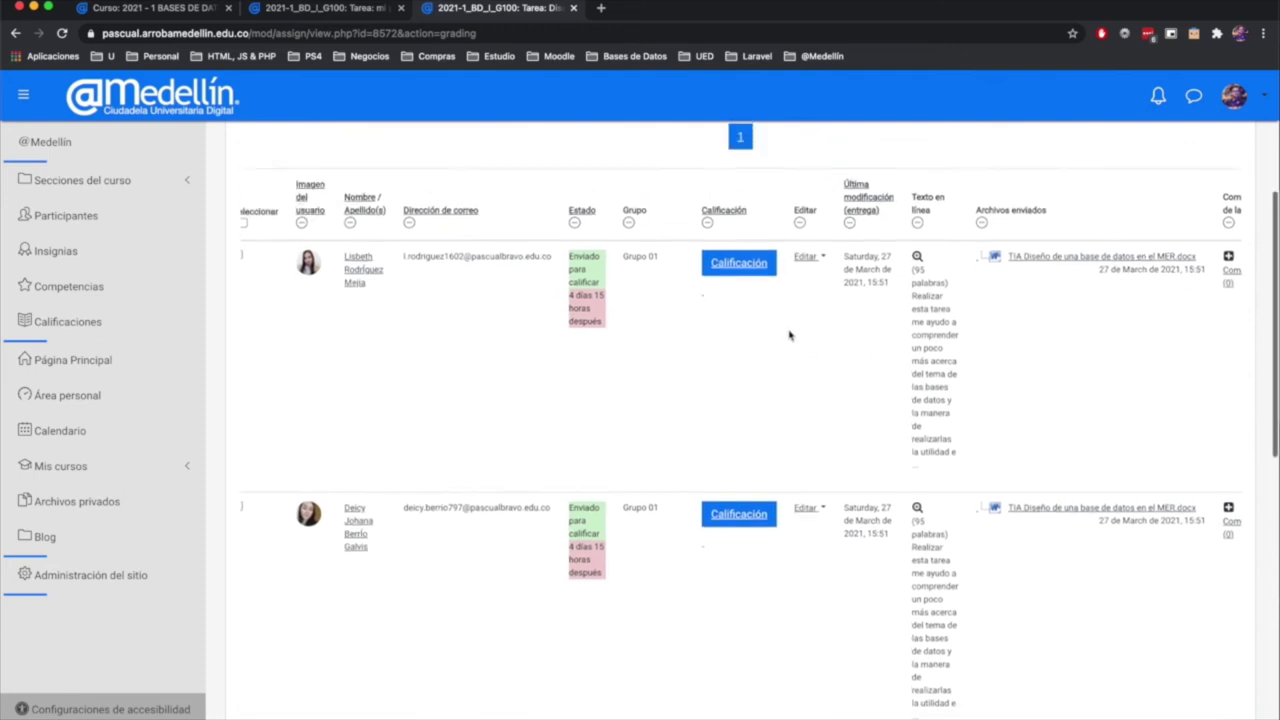
scroll(814, 408, left, 1)
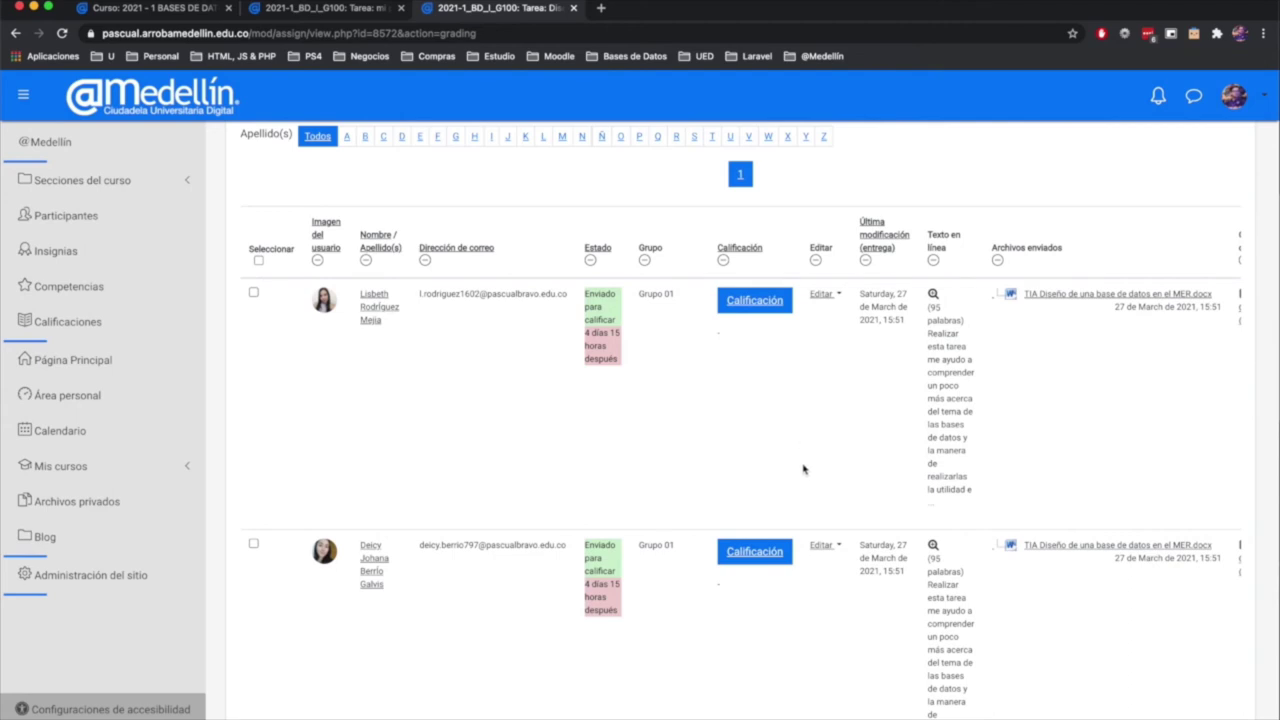
Step: Open the grader for the second Grupo 01 student and expand the full online text to read it and check the attached file
click(762, 555)
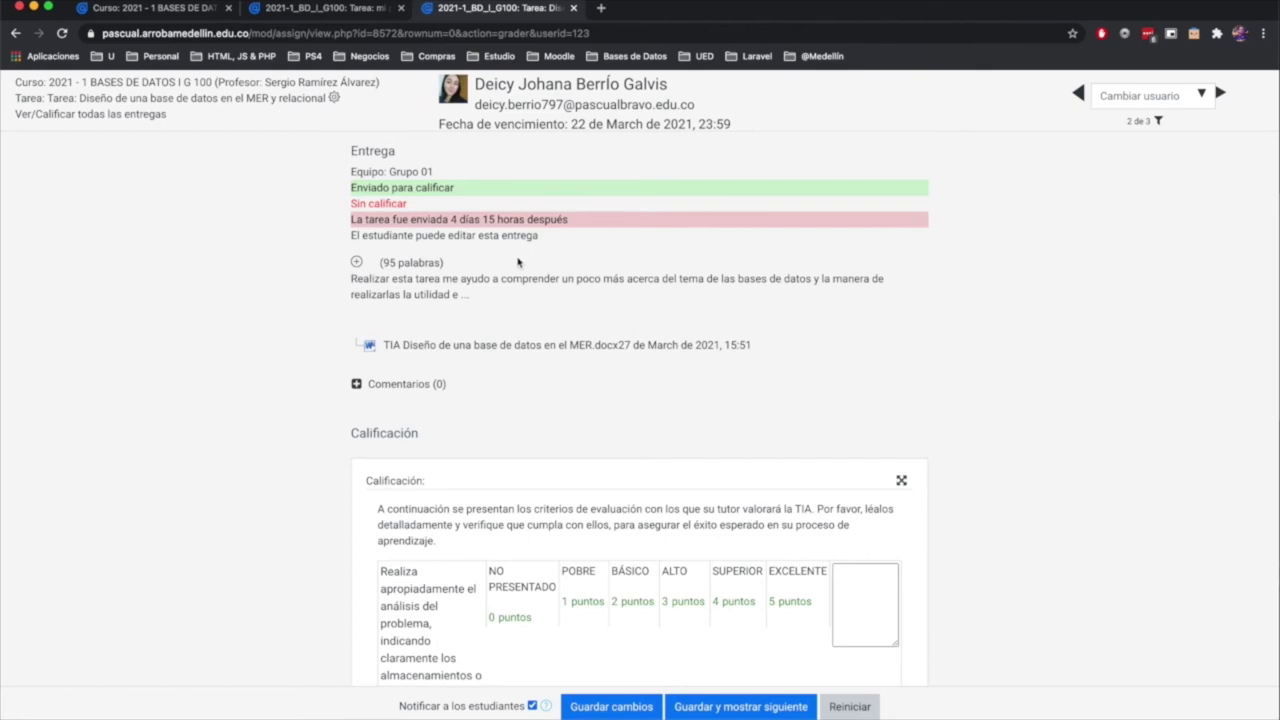
click(356, 261)
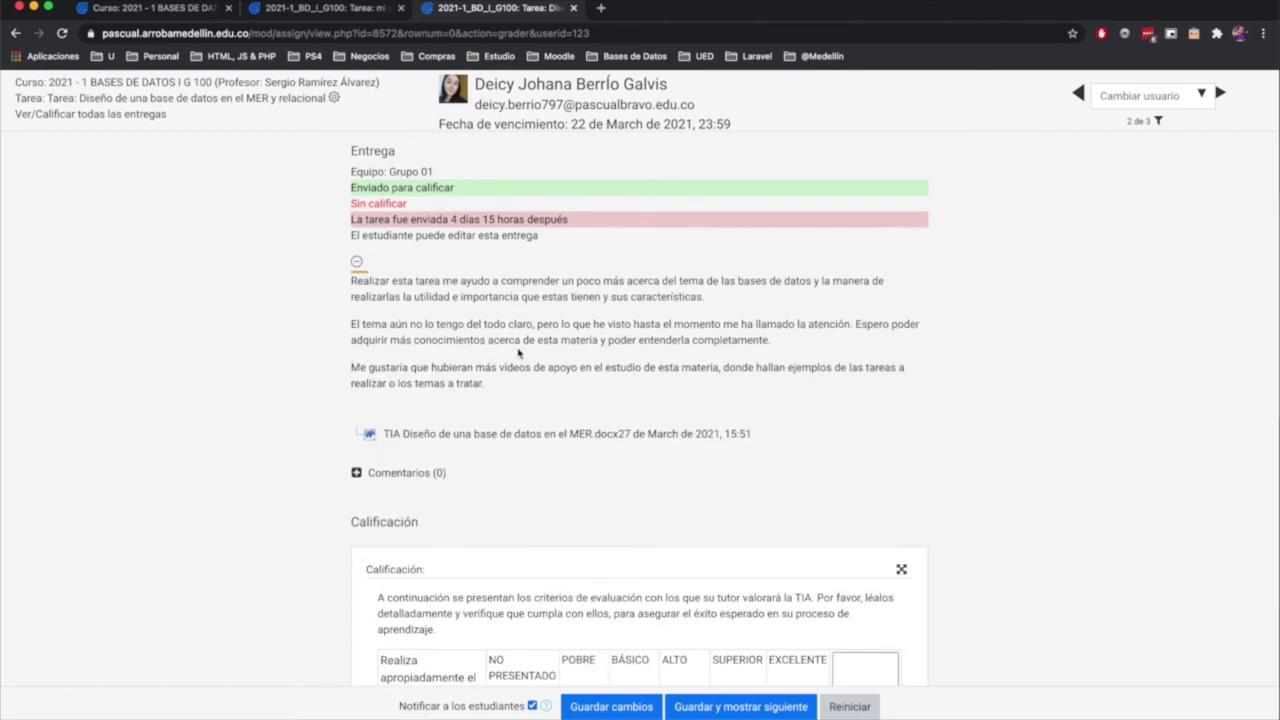
scroll(570, 356, down, 1)
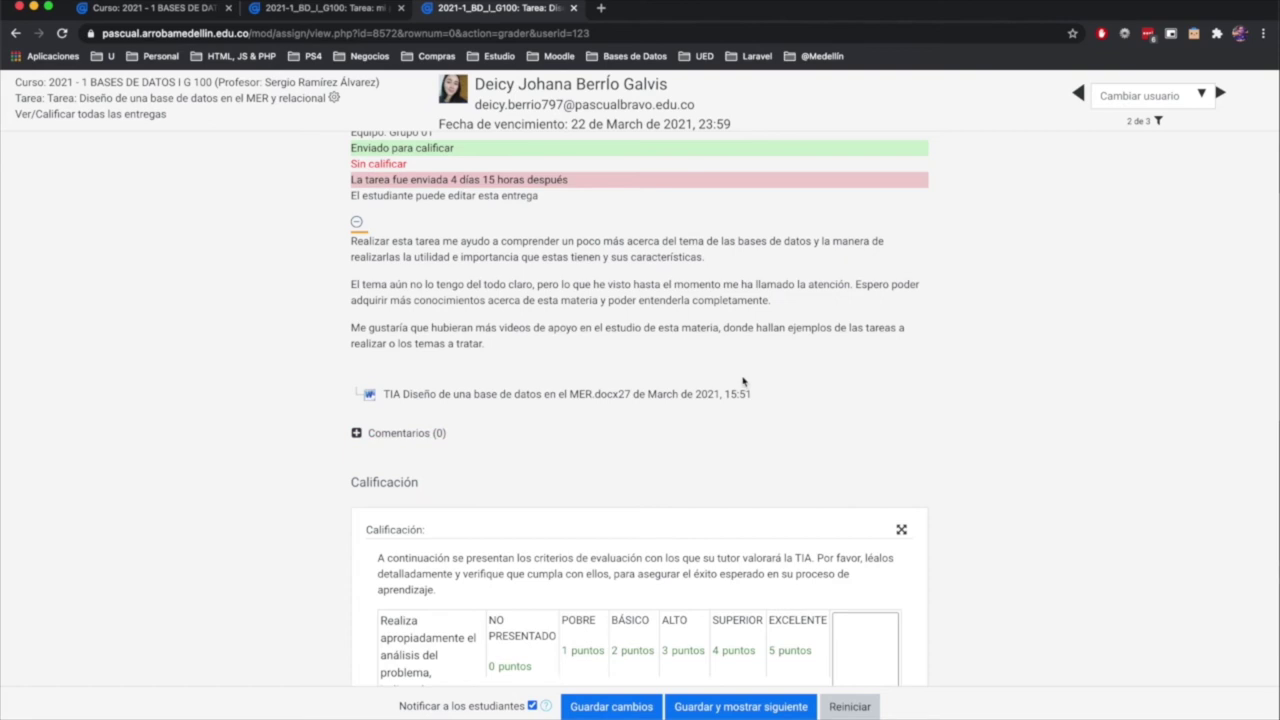
scroll(761, 385, down, 3)
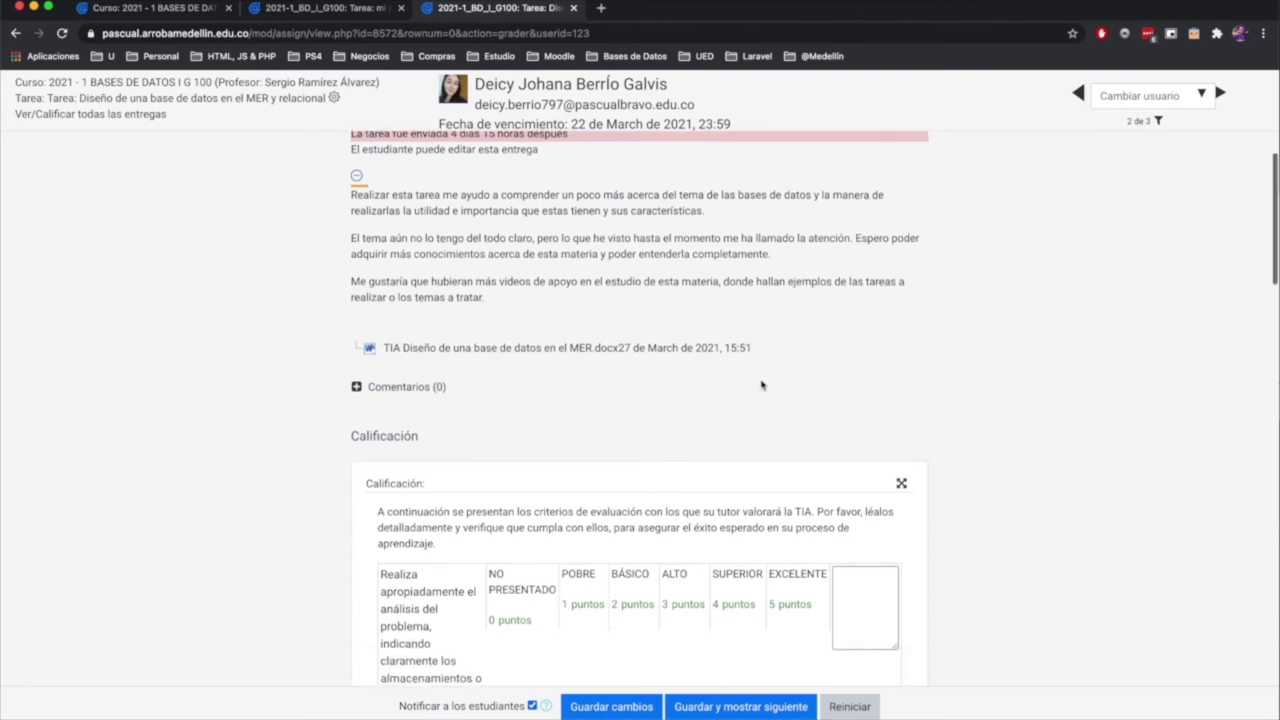
Step: Rate the problem analysis criterion Excelente (5 puntos), the entity relations criterion Superior (4 puntos) and the attributes criterion Excelente (5 puntos)
scroll(750, 370, down, 2)
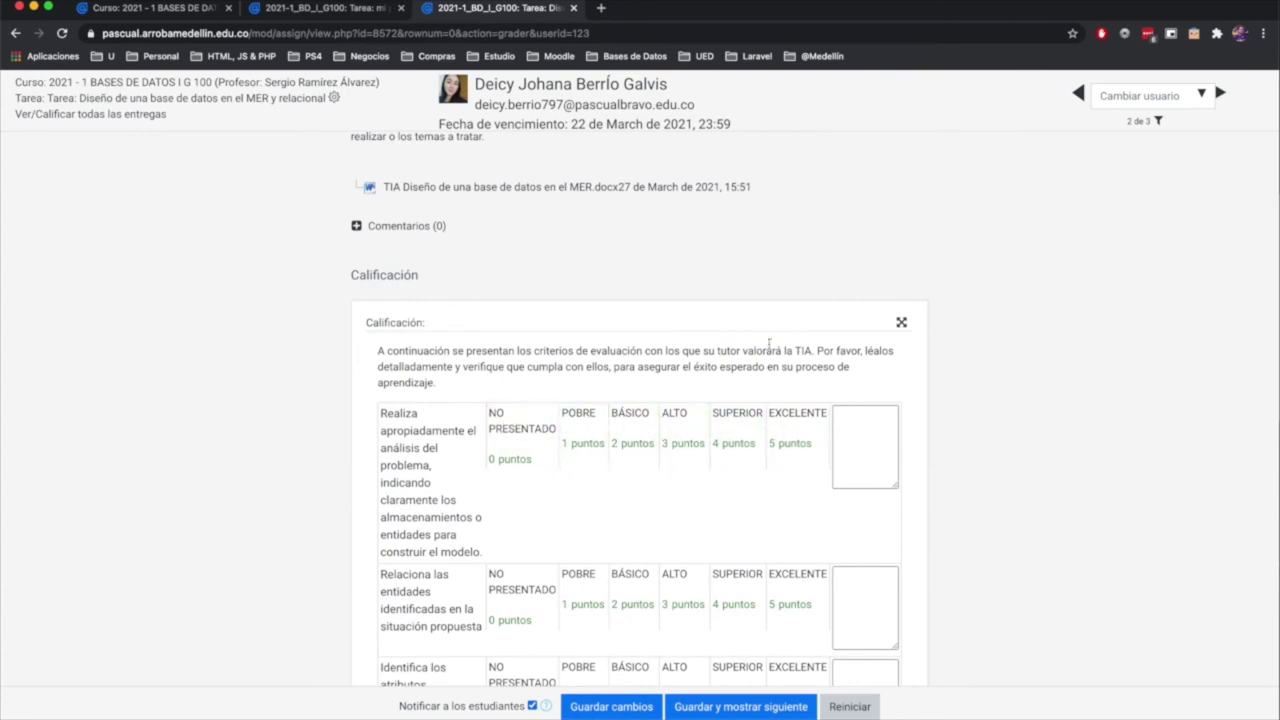
scroll(769, 343, down, 2)
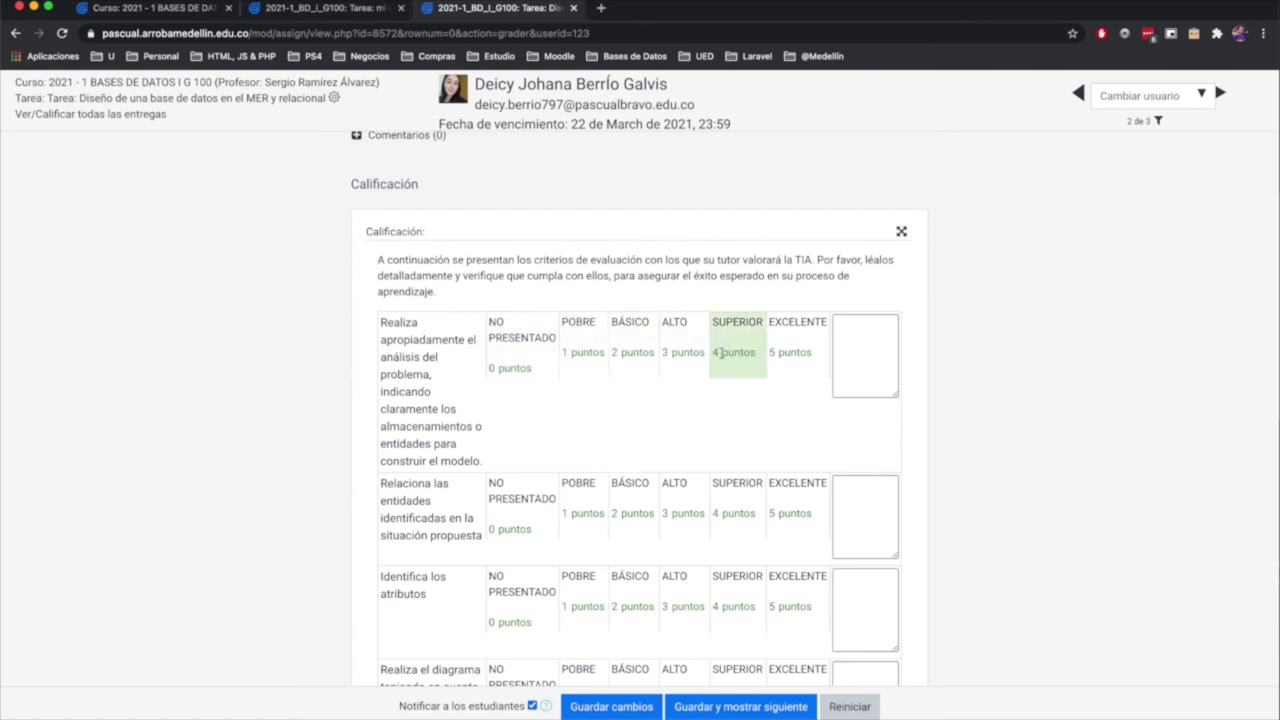
click(788, 348)
scroll(714, 423, down, 2)
click(737, 428)
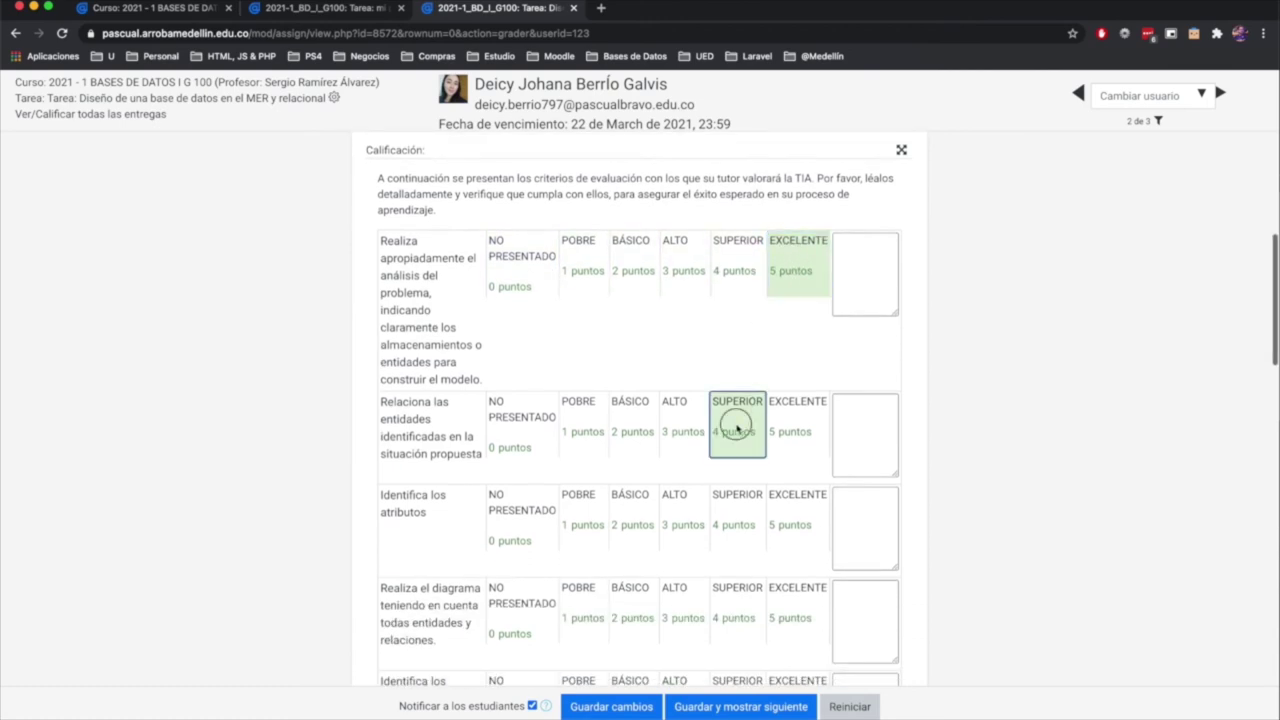
scroll(737, 428, down, 2)
click(785, 453)
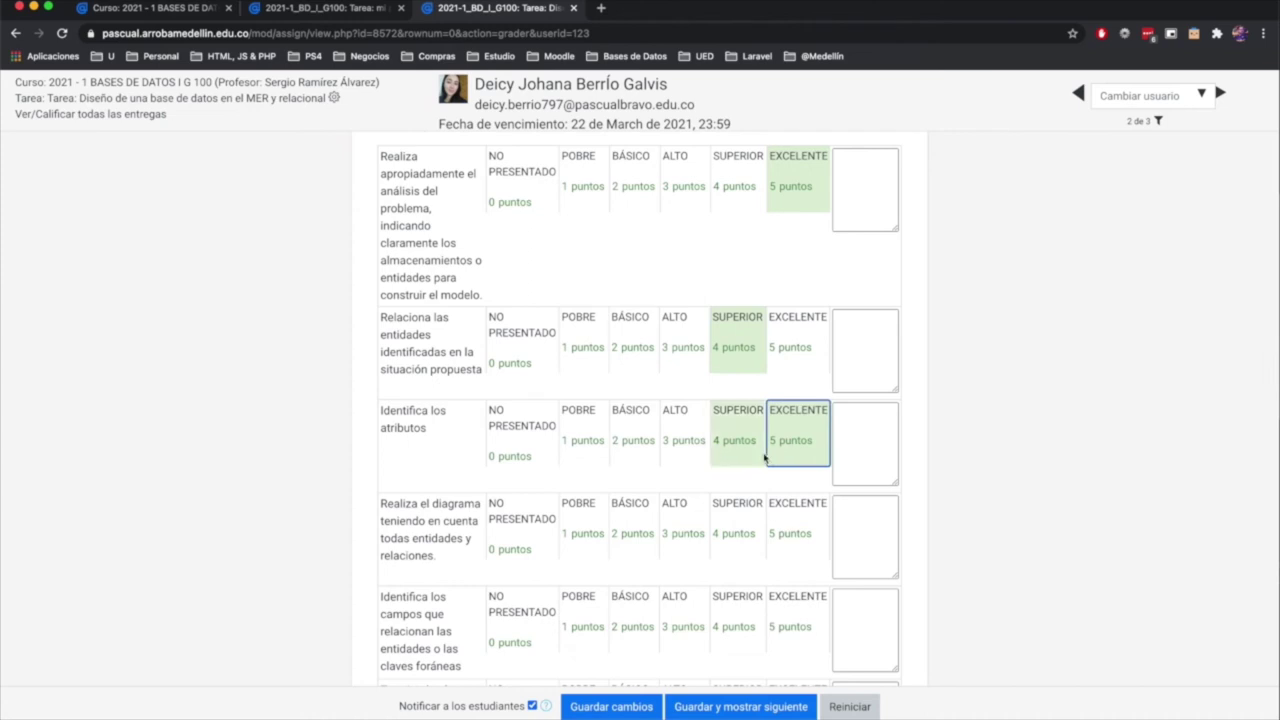
Step: Rate both the diagram criterion and the foreign key fields criterion as Excelente (5 puntos)
scroll(760, 460, down, 1)
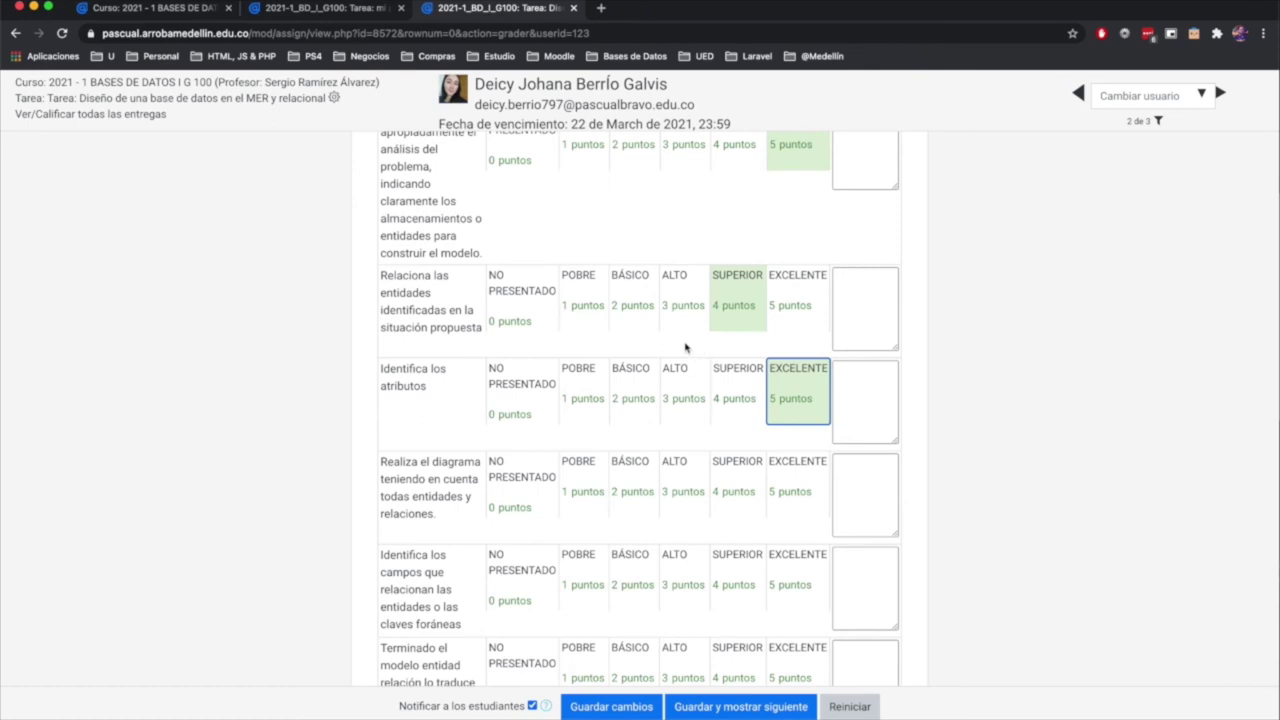
scroll(731, 400, down, 1)
scroll(731, 400, down, 2)
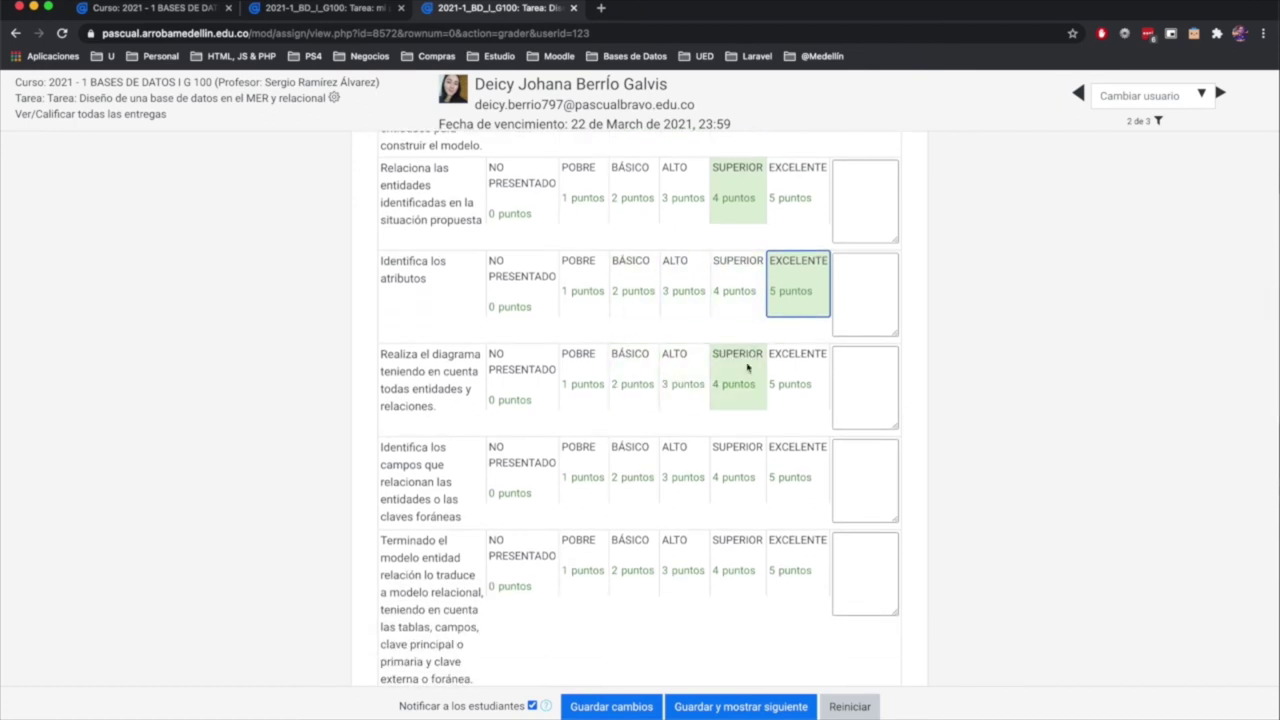
click(790, 372)
click(781, 446)
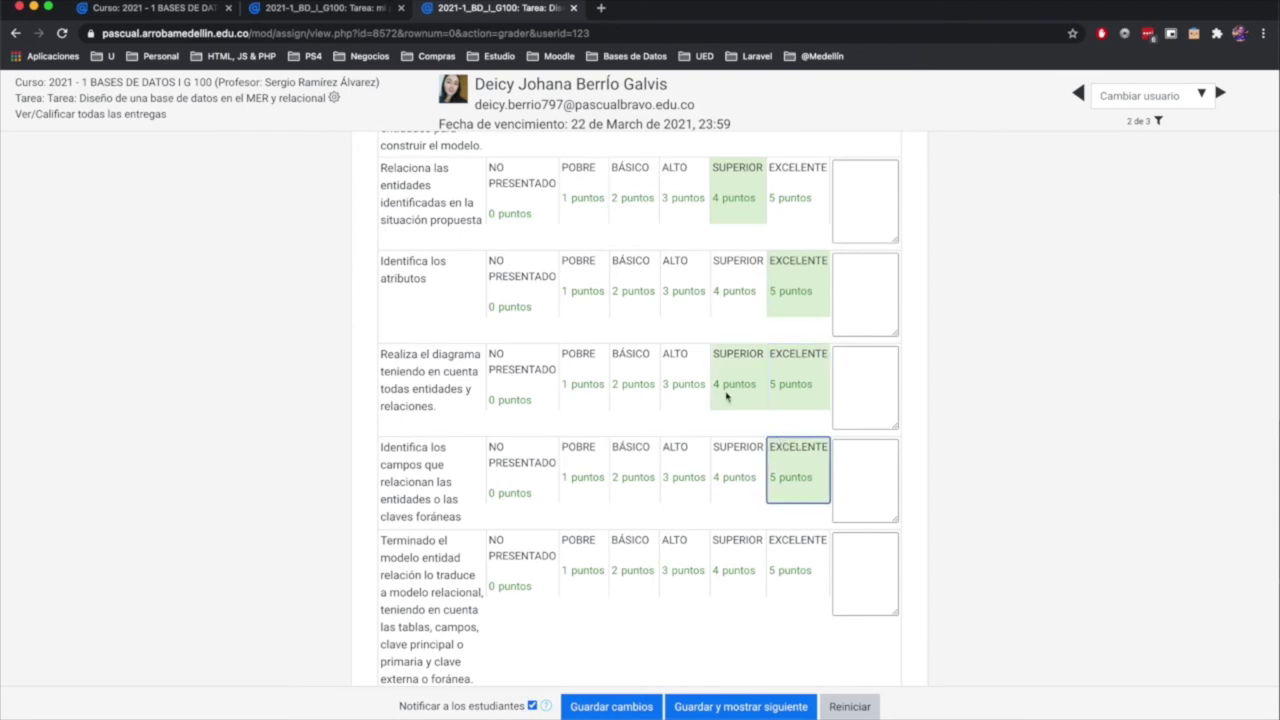
Step: Rate the criterion on translating the entity-relationship model into the relational model as Excelente (5 puntos)
scroll(730, 394, down, 1)
scroll(856, 337, up, 6)
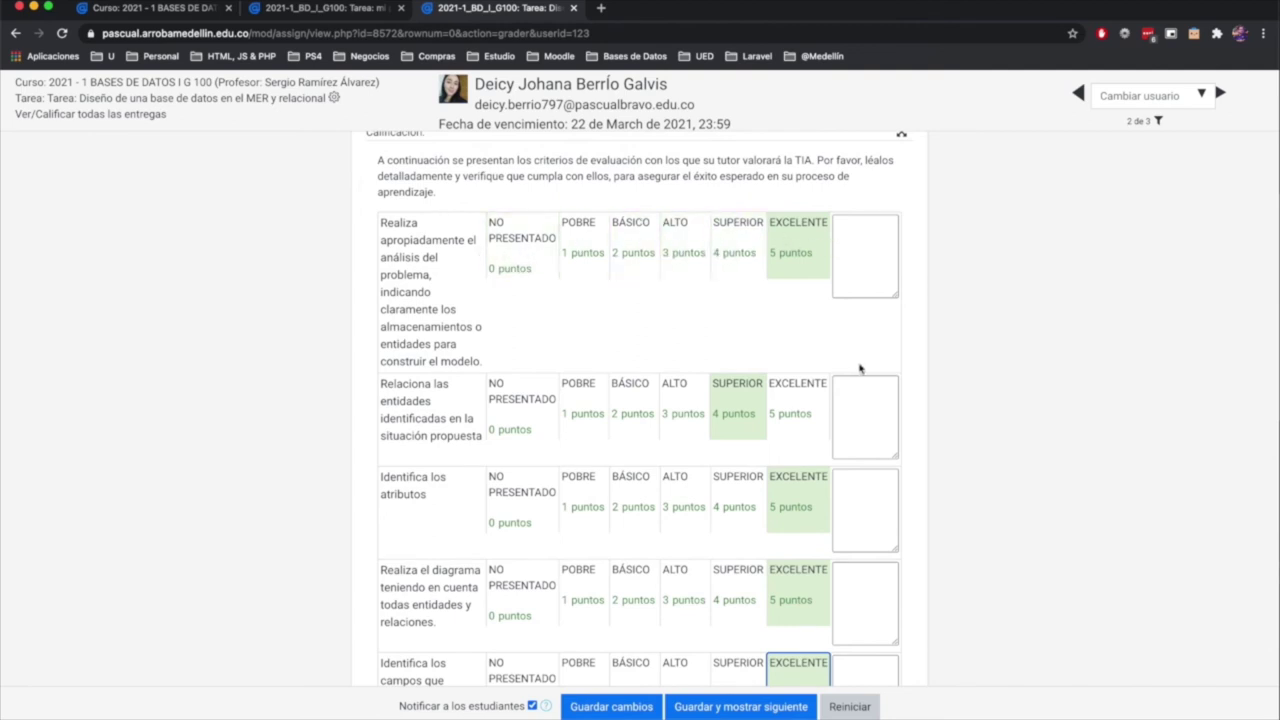
scroll(905, 368, down, 10)
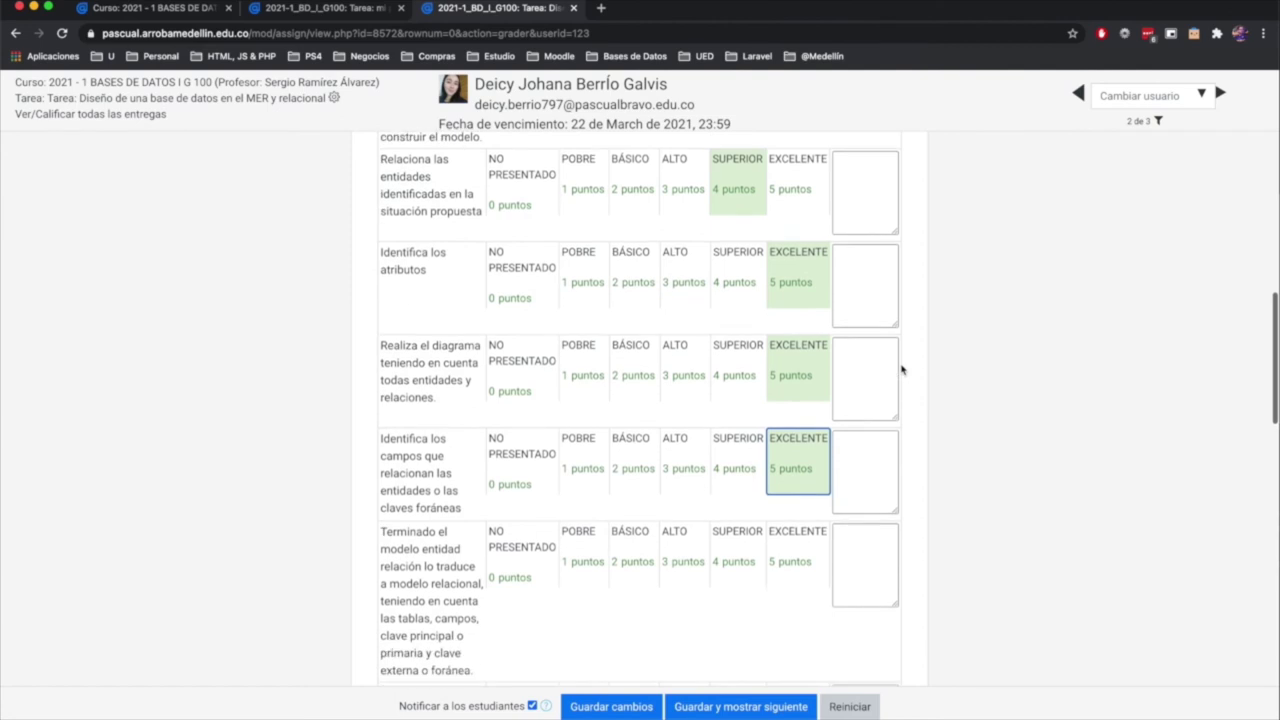
scroll(893, 368, down, 3)
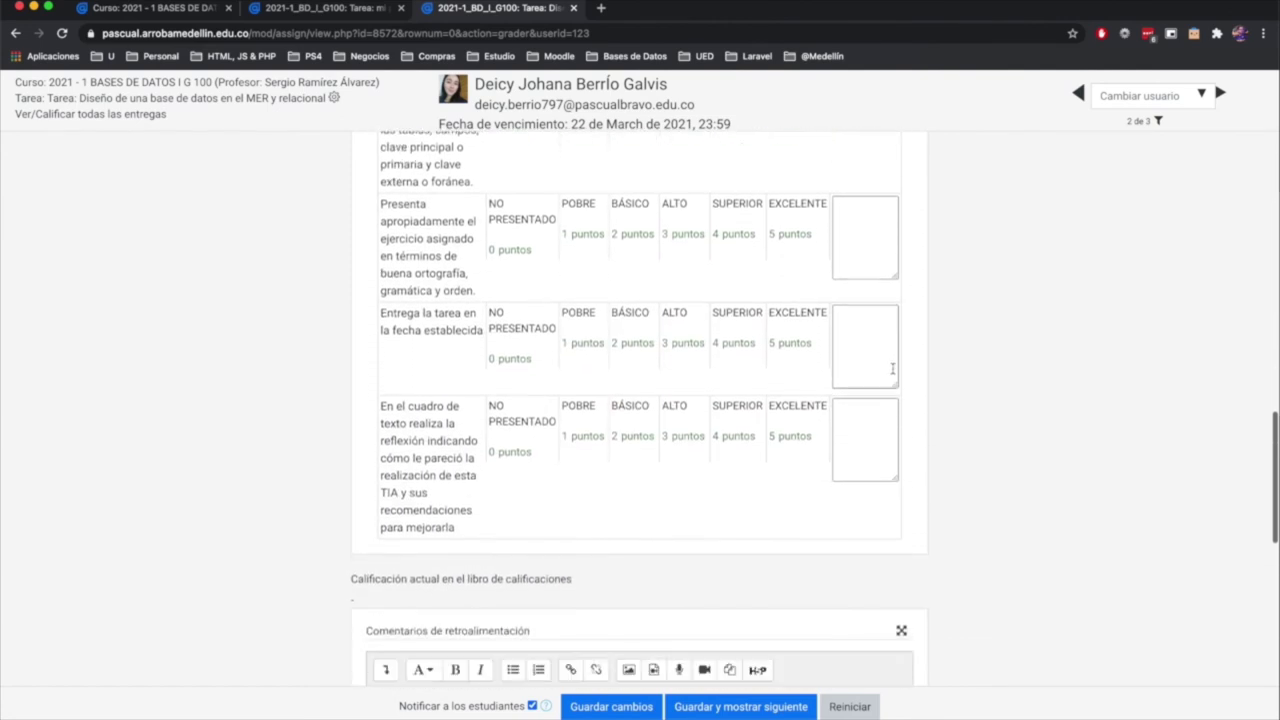
scroll(892, 368, up, 3)
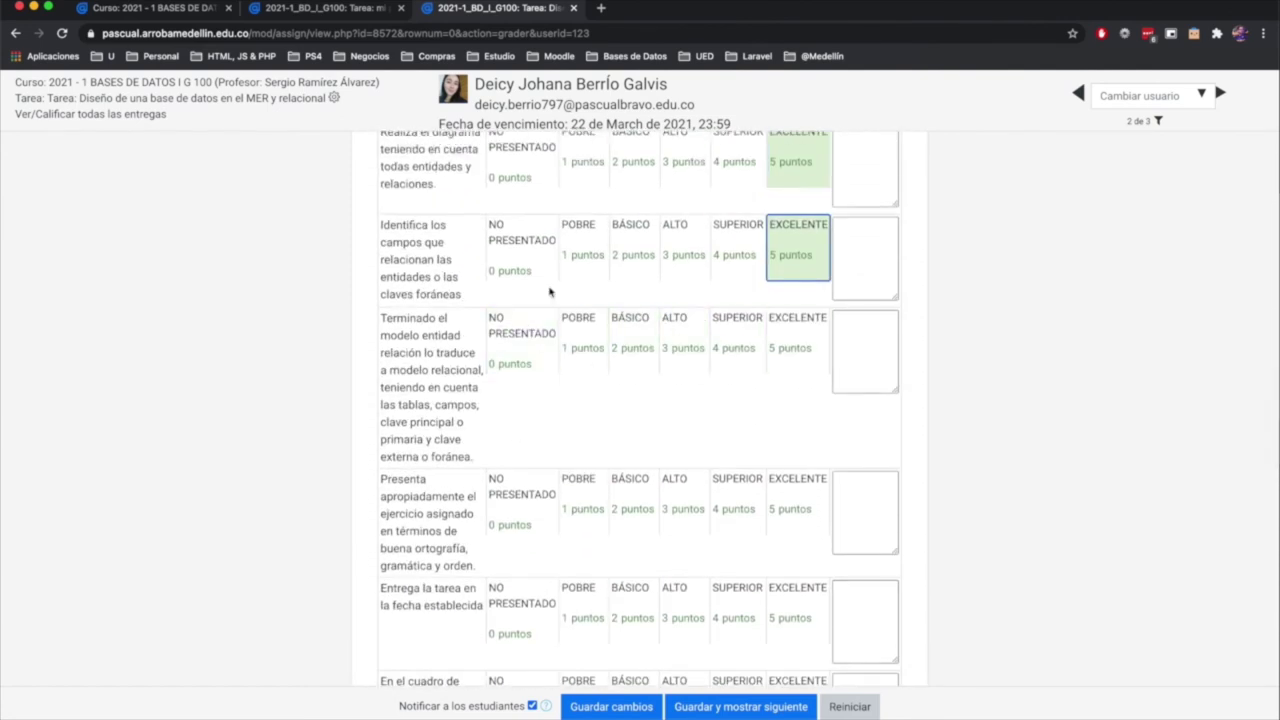
click(784, 349)
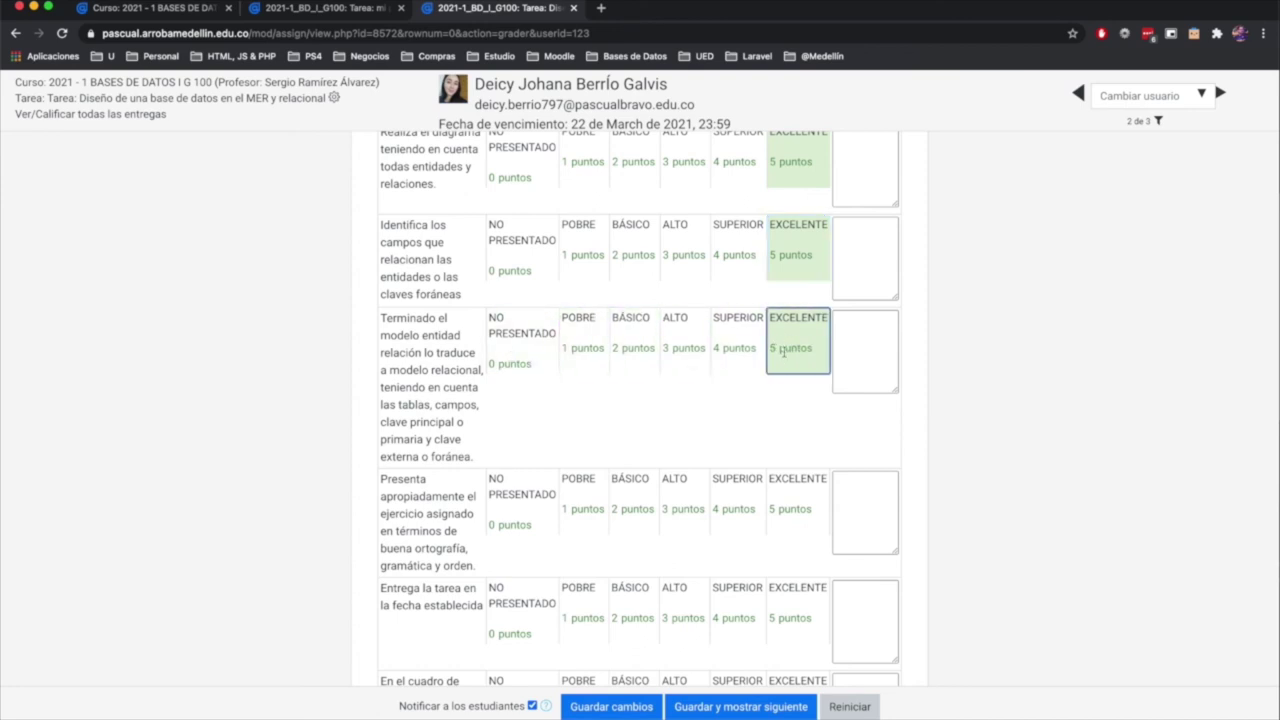
Step: Rate the presentation and spelling criterion Superior (4 puntos), and the on-time delivery and reflection criteria Excelente (5 puntos)
scroll(784, 349, down, 5)
click(783, 363)
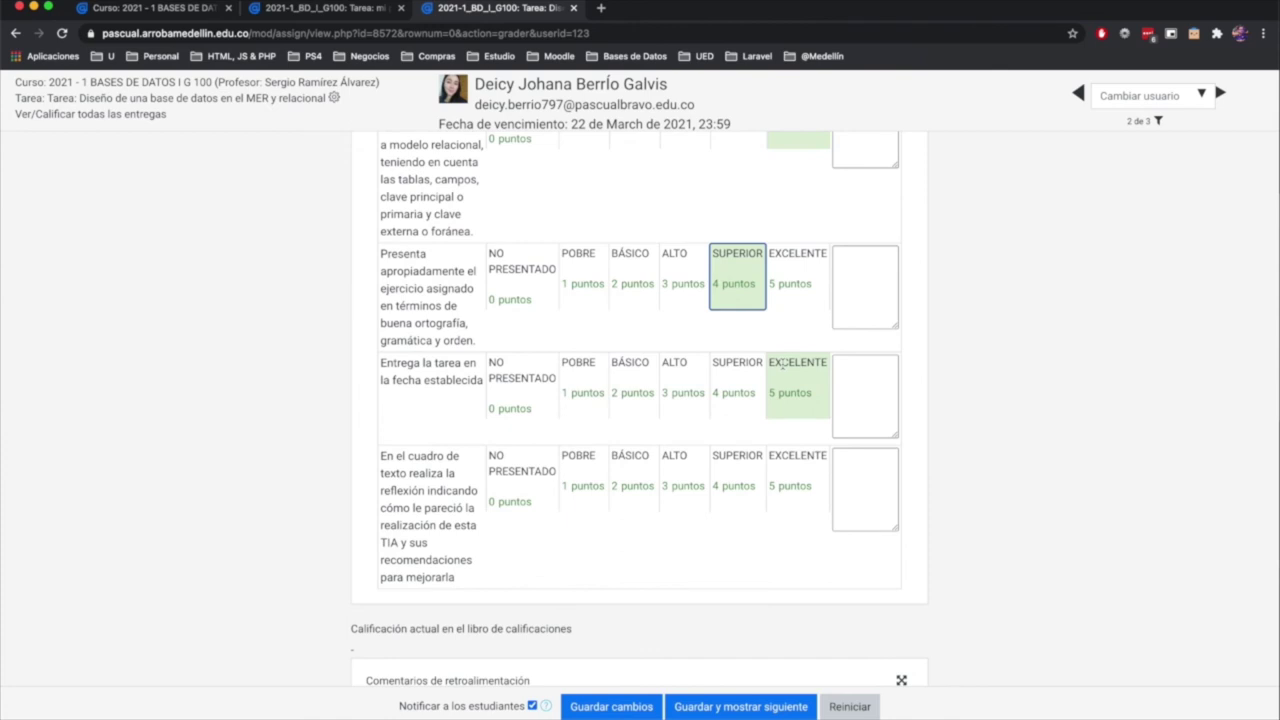
click(786, 452)
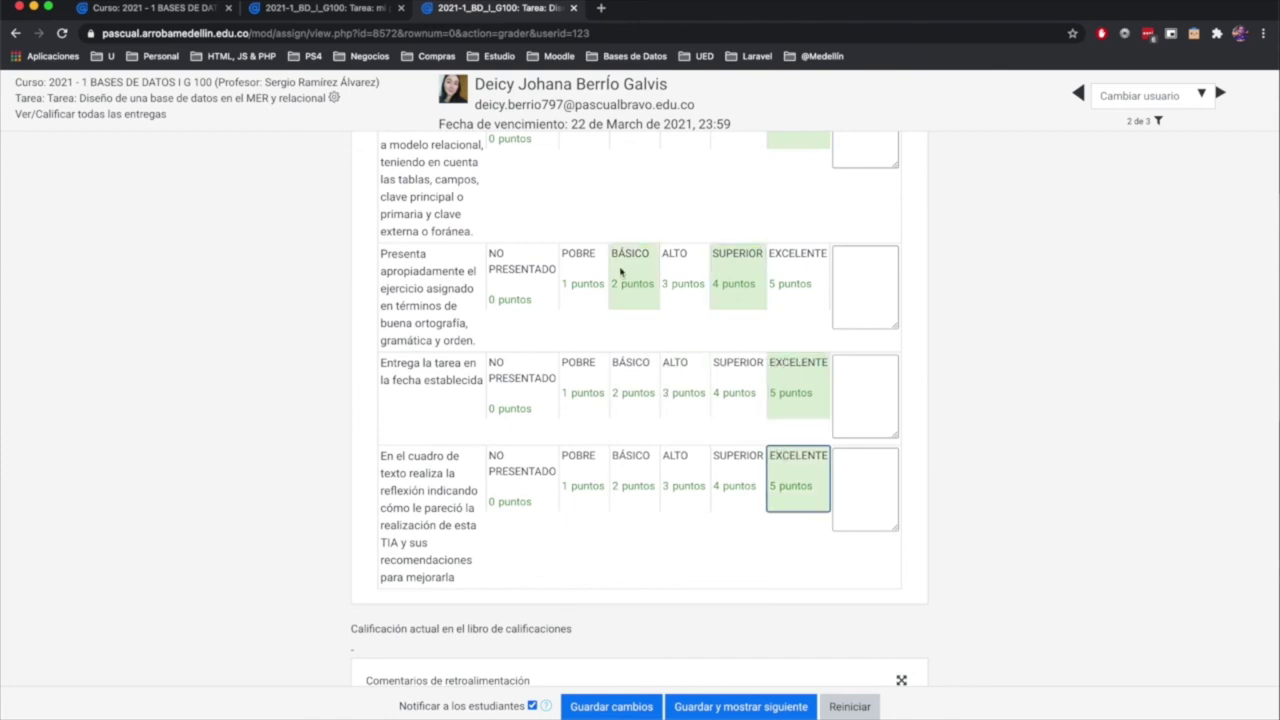
scroll(928, 468, down, 3)
scroll(926, 469, down, 4)
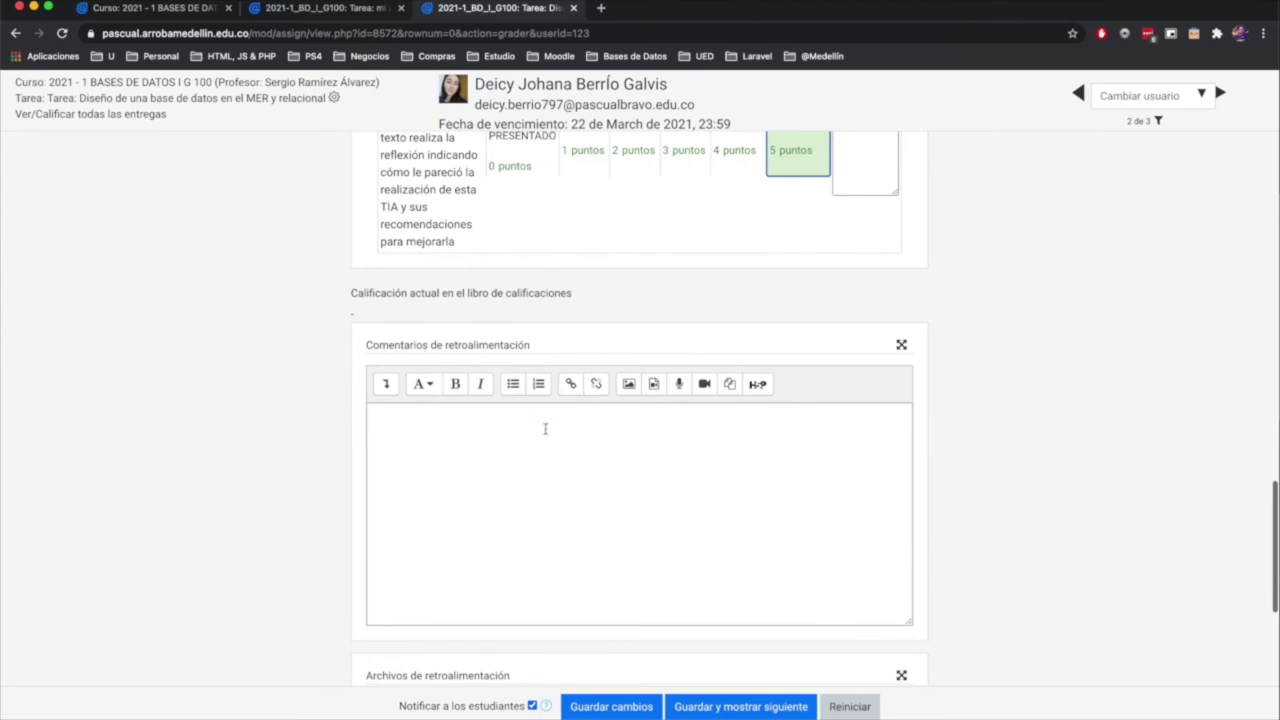
Step: Apply the same grades and comments to the complete group by choosing Sí, and save the grading changes
click(485, 430)
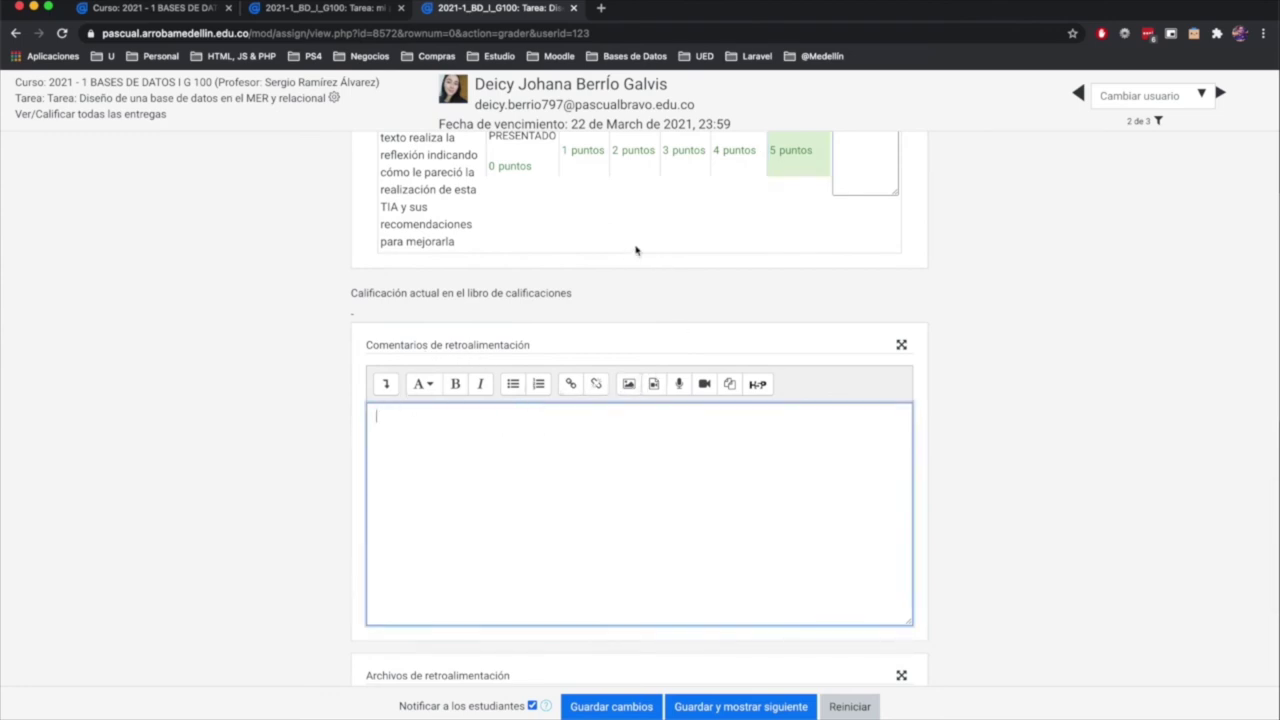
scroll(961, 514, down, 4)
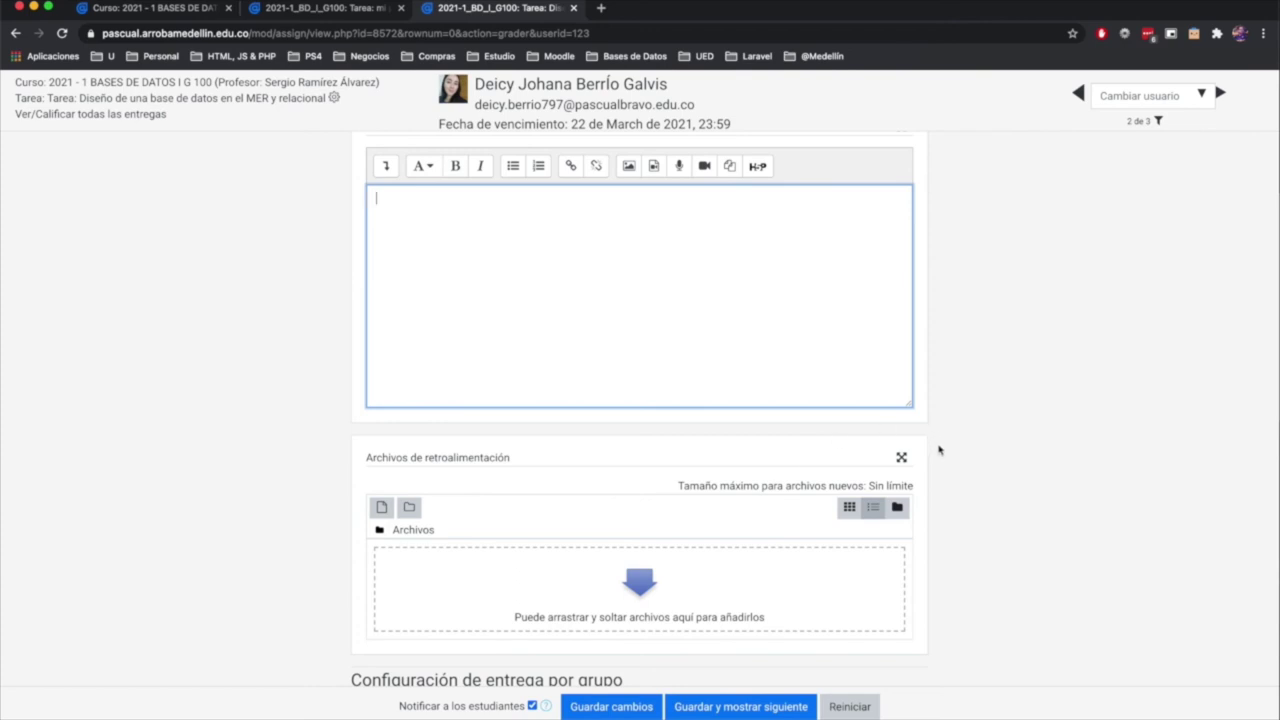
scroll(940, 456, down, 2)
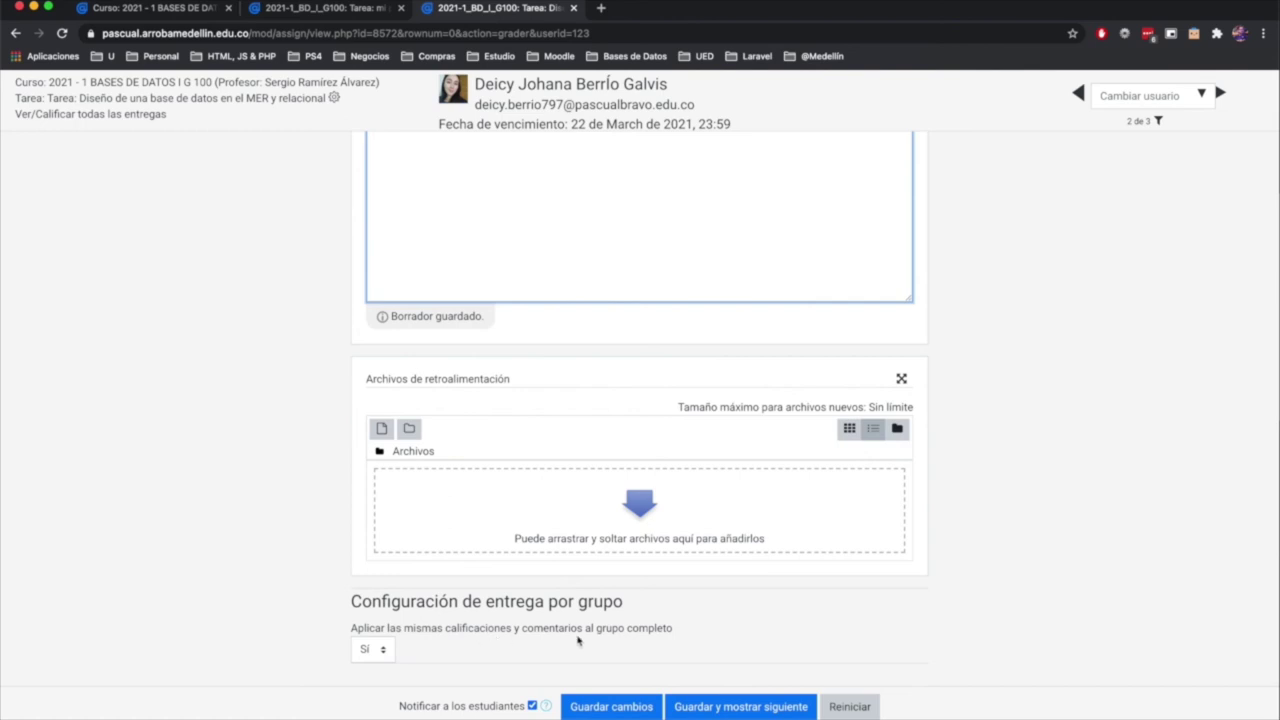
click(382, 651)
click(382, 651)
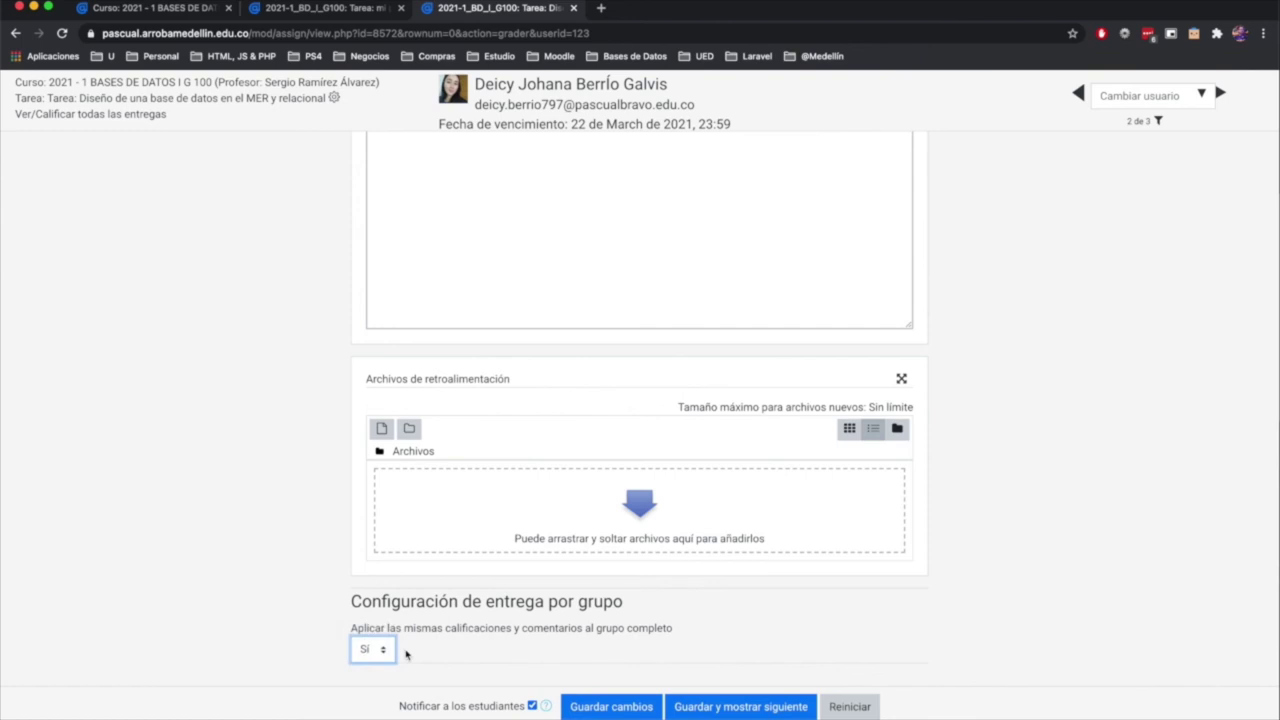
click(389, 652)
click(378, 630)
click(388, 651)
click(370, 634)
click(628, 712)
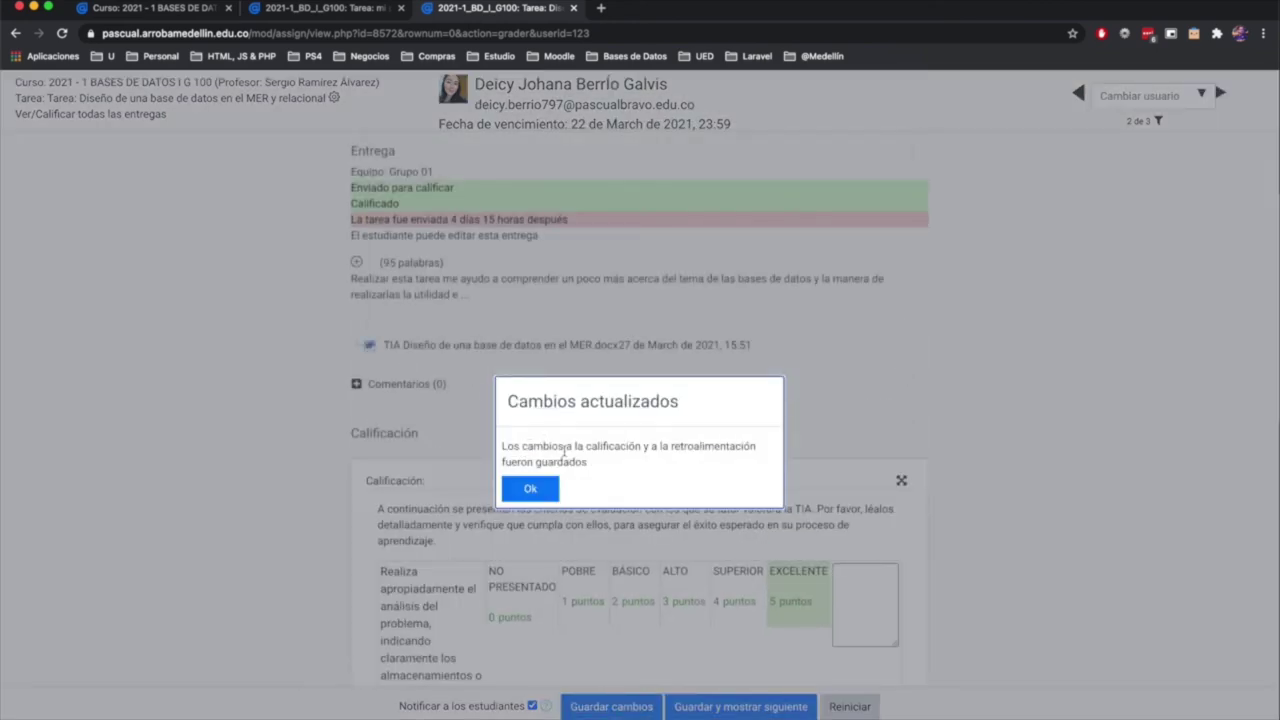
click(535, 489)
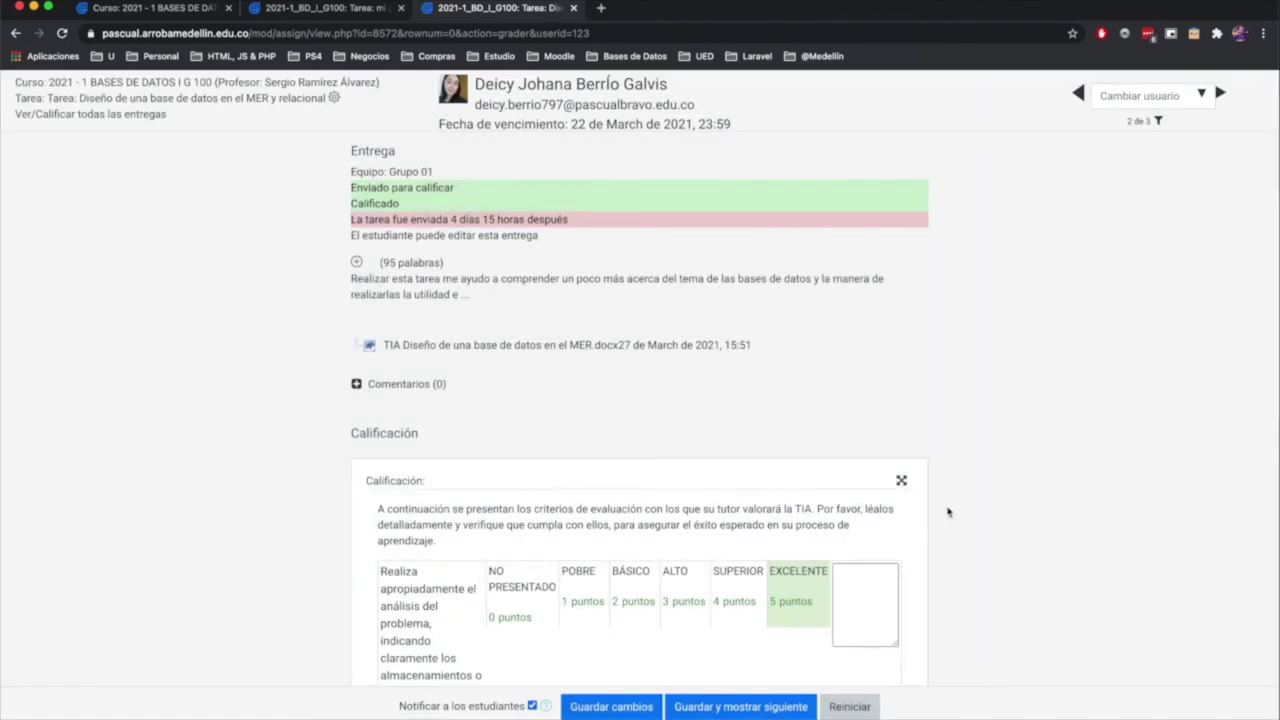
Step: Change the relational model translation, on-time delivery and reflection criteria to Superior (4 puntos)
scroll(940, 515, down, 4)
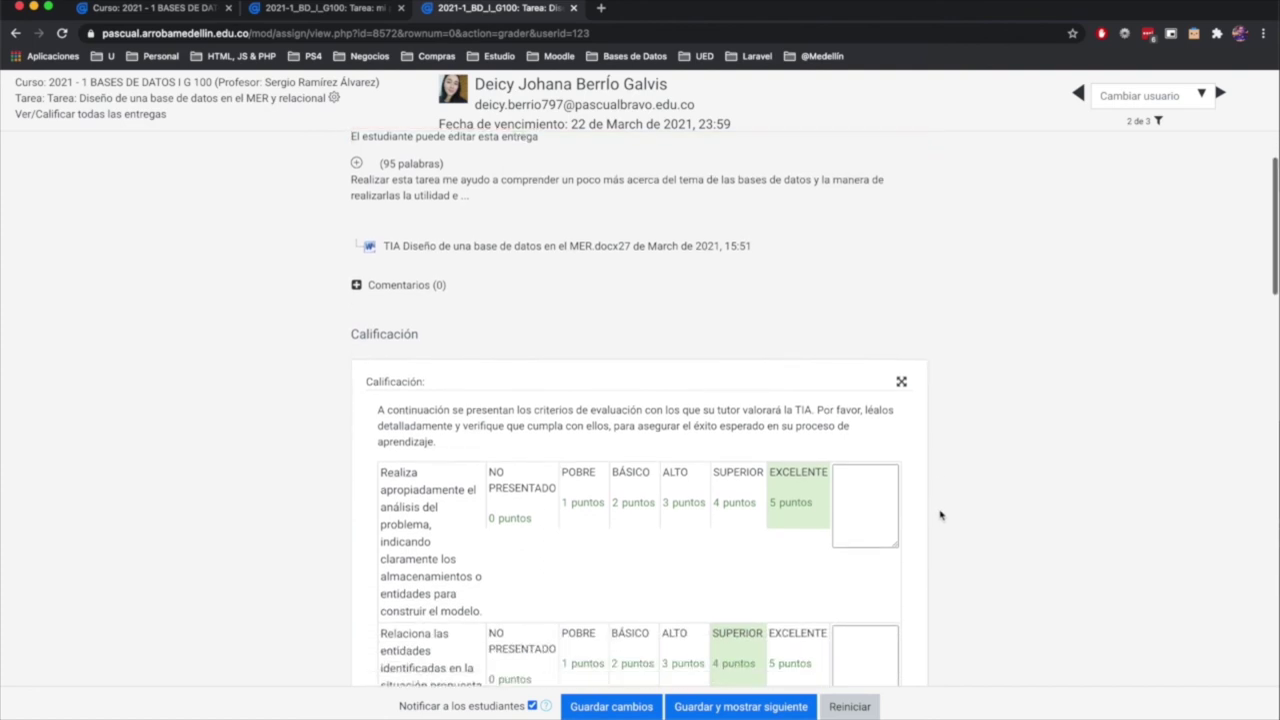
scroll(937, 516, down, 12)
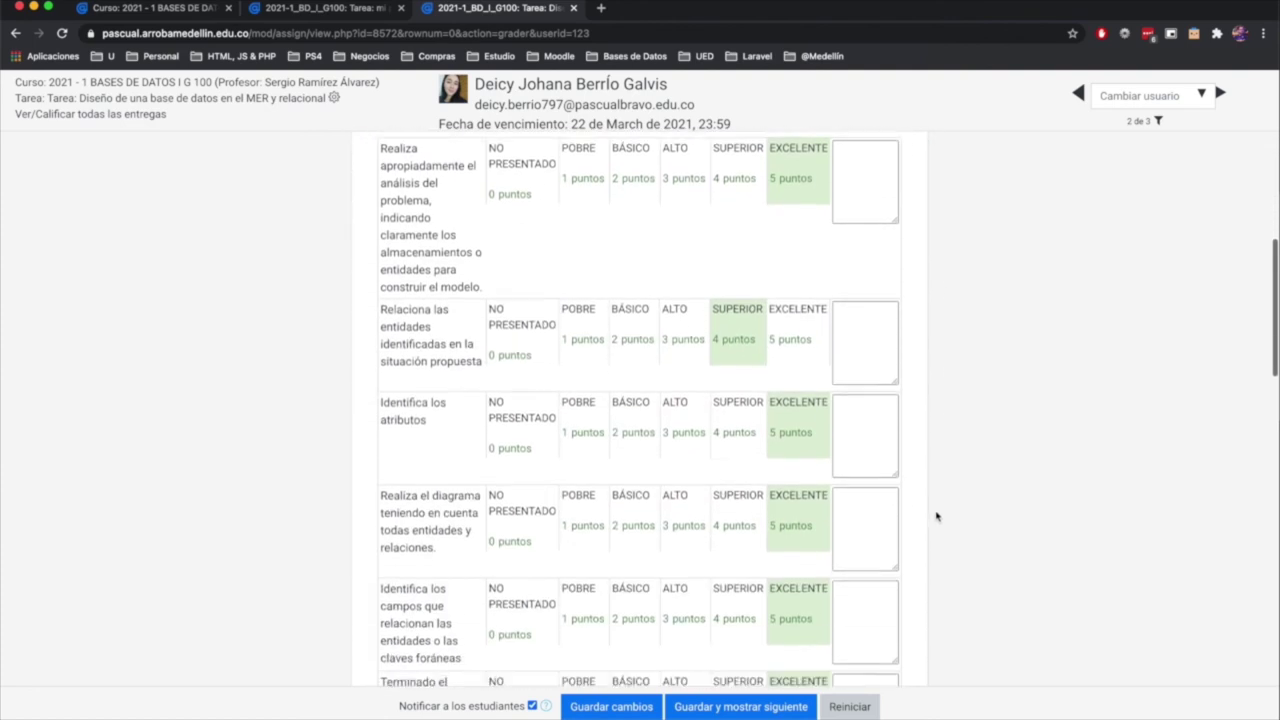
scroll(936, 516, down, 5)
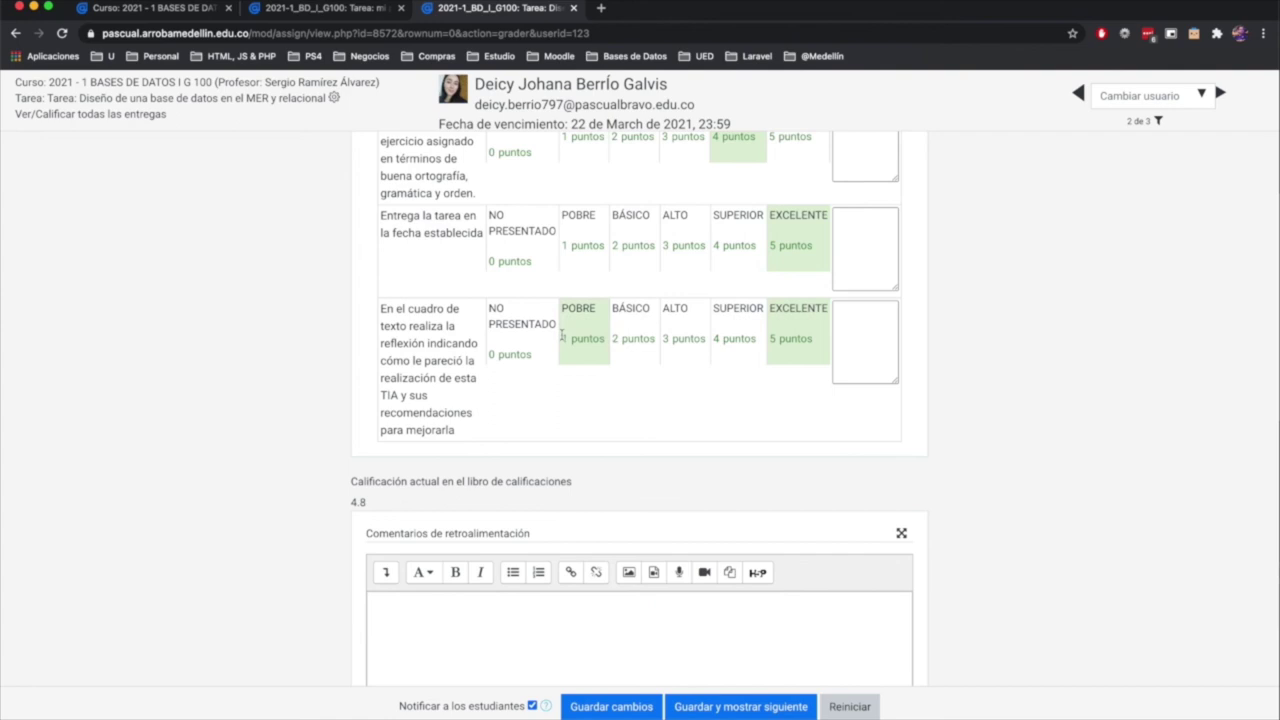
scroll(808, 463, up, 3)
click(748, 392)
click(733, 473)
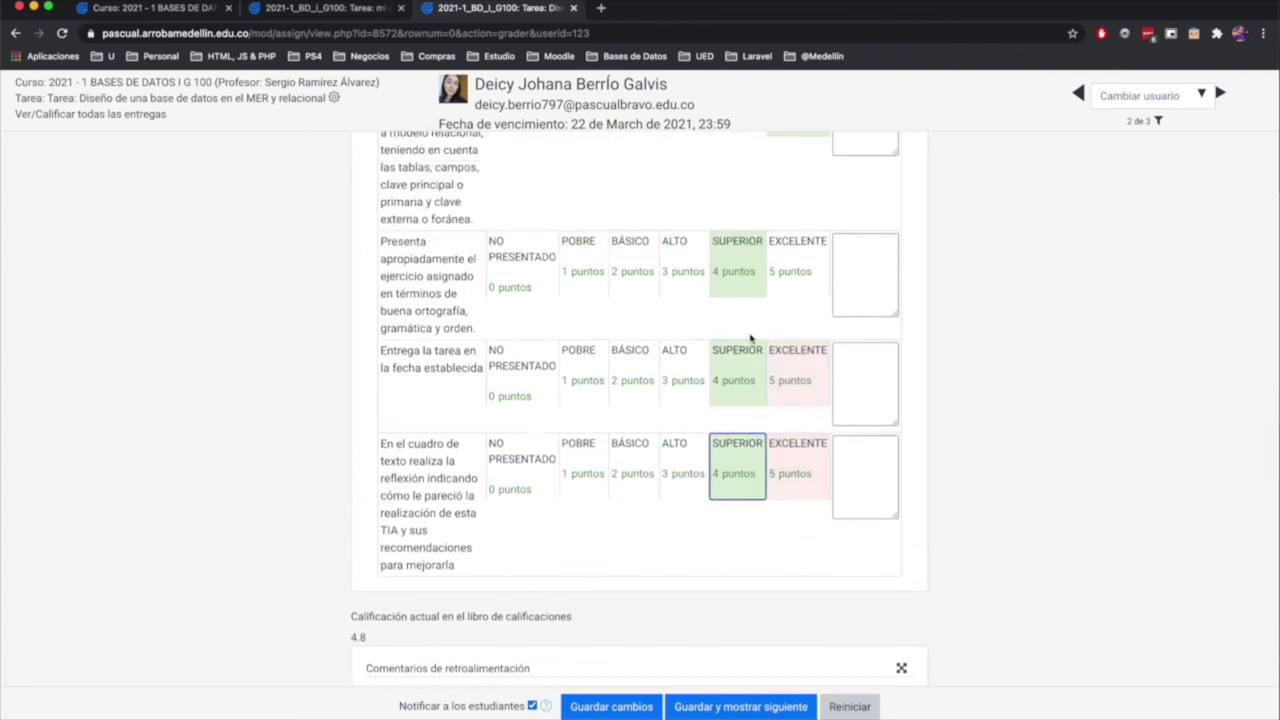
scroll(745, 320, up, 3)
click(734, 248)
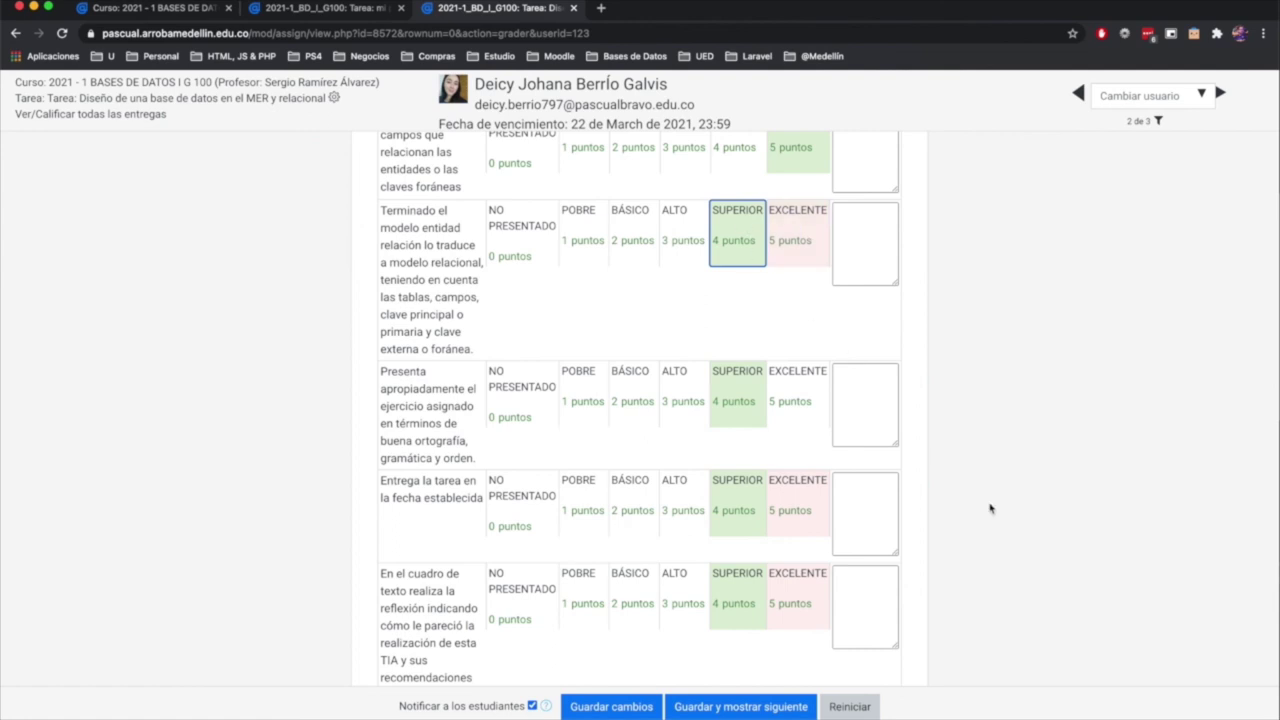
Step: Review the changed rubric ratings and reset the grading form to discard the unsaved changes
scroll(990, 509, down, 5)
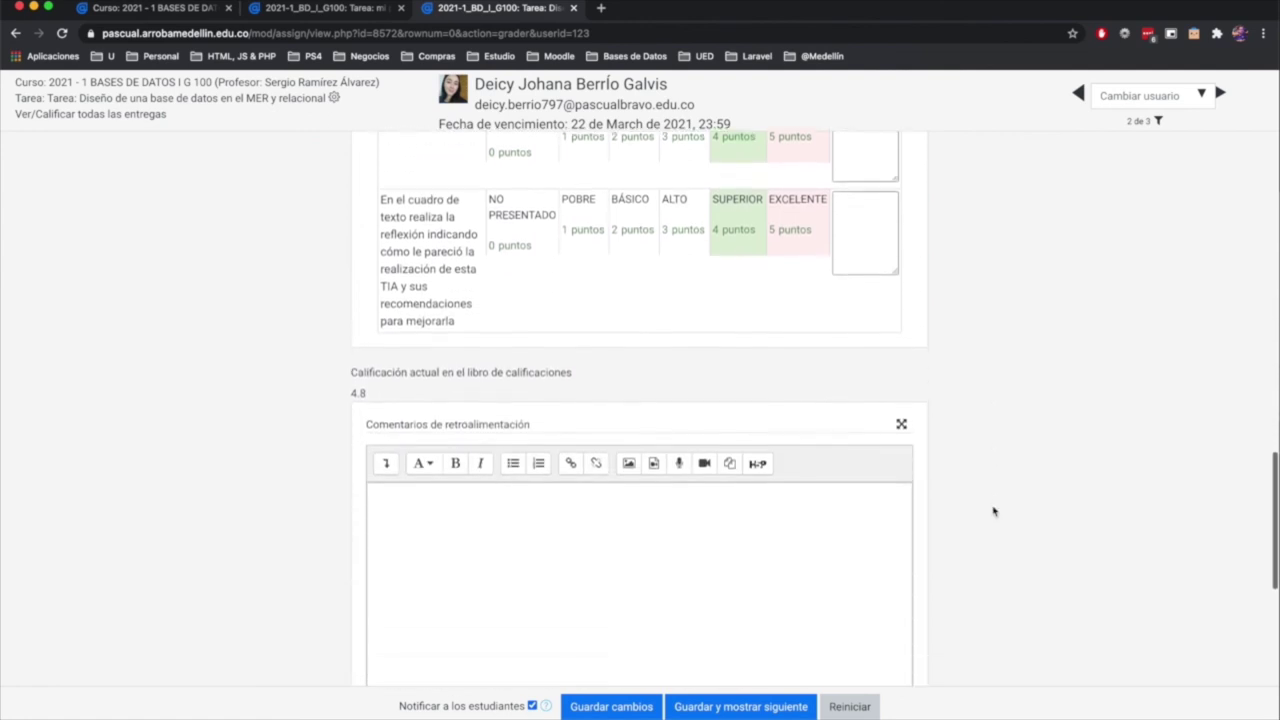
scroll(993, 511, up, 6)
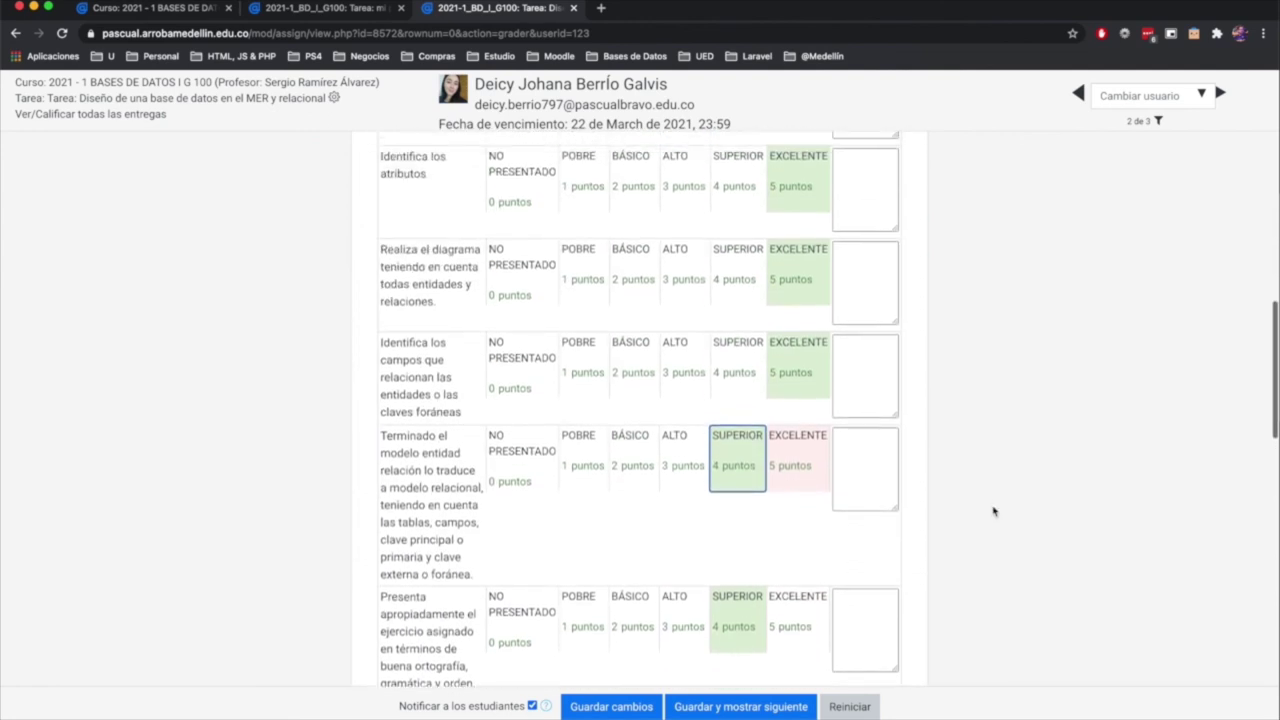
scroll(993, 511, down, 6)
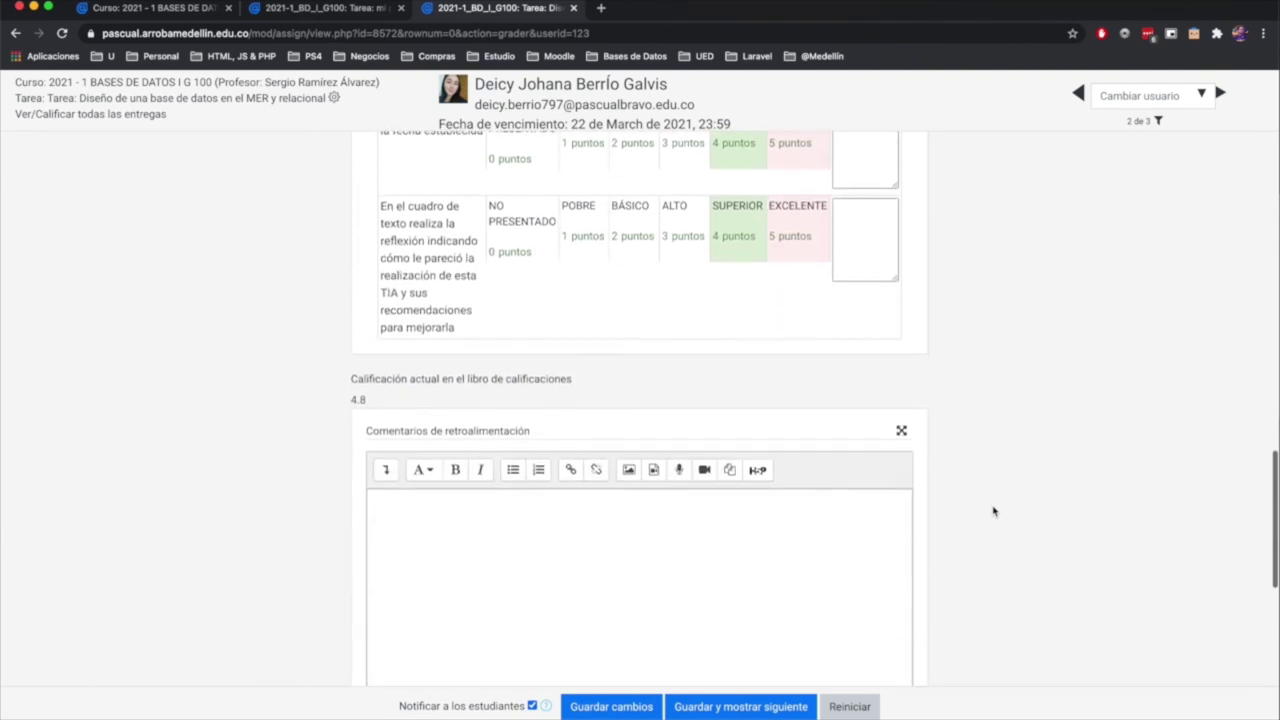
click(851, 707)
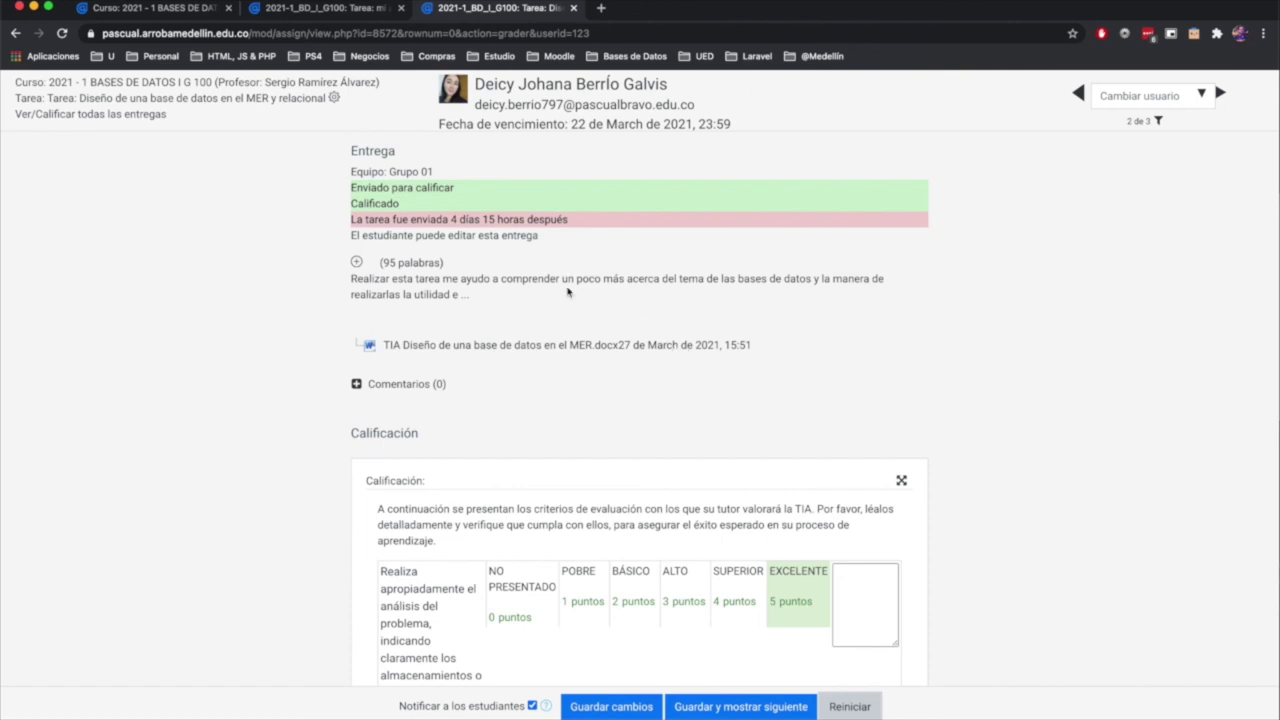
Step: Return to the assignment page from the grader and open the table of all submissions
click(268, 100)
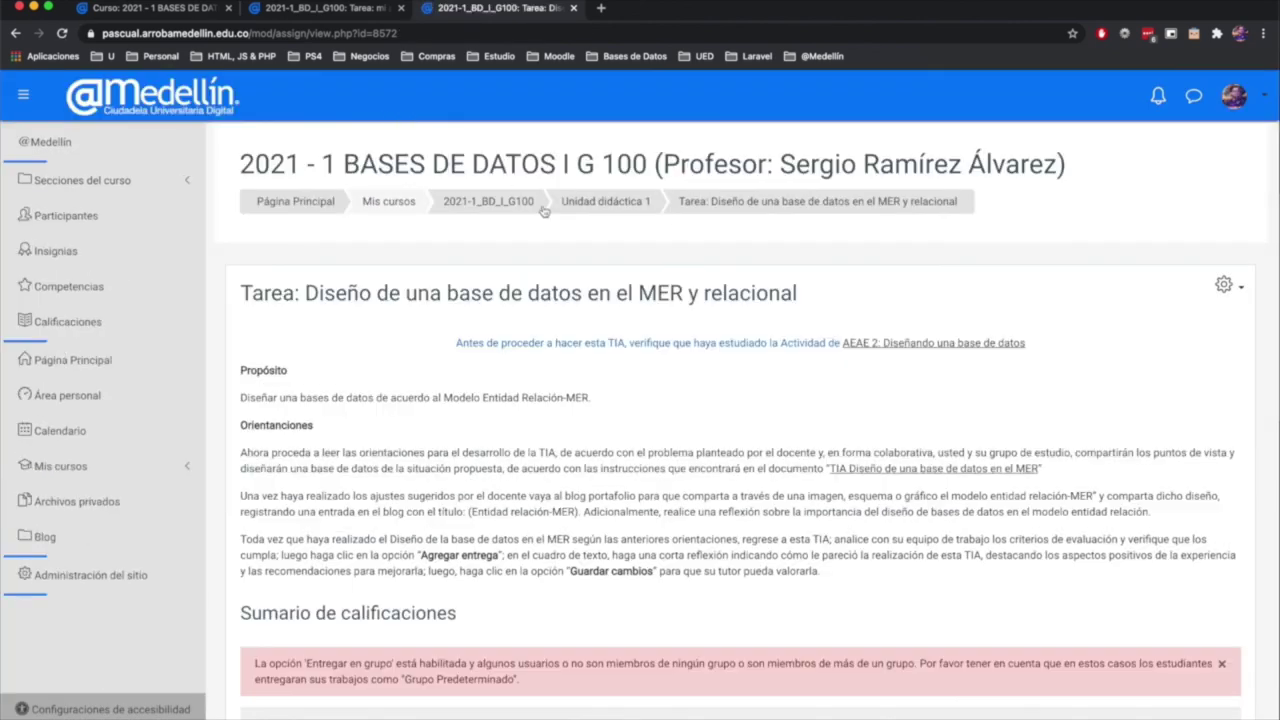
scroll(676, 408, down, 3)
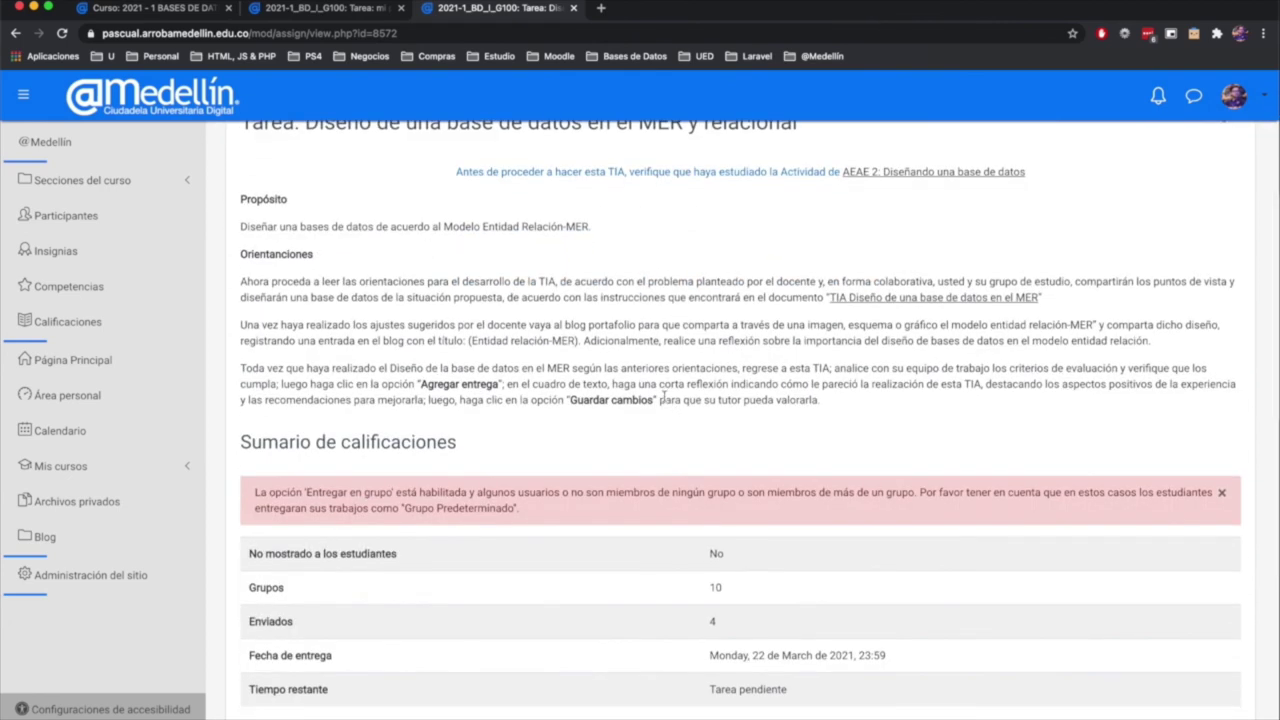
scroll(663, 396, down, 4)
click(657, 503)
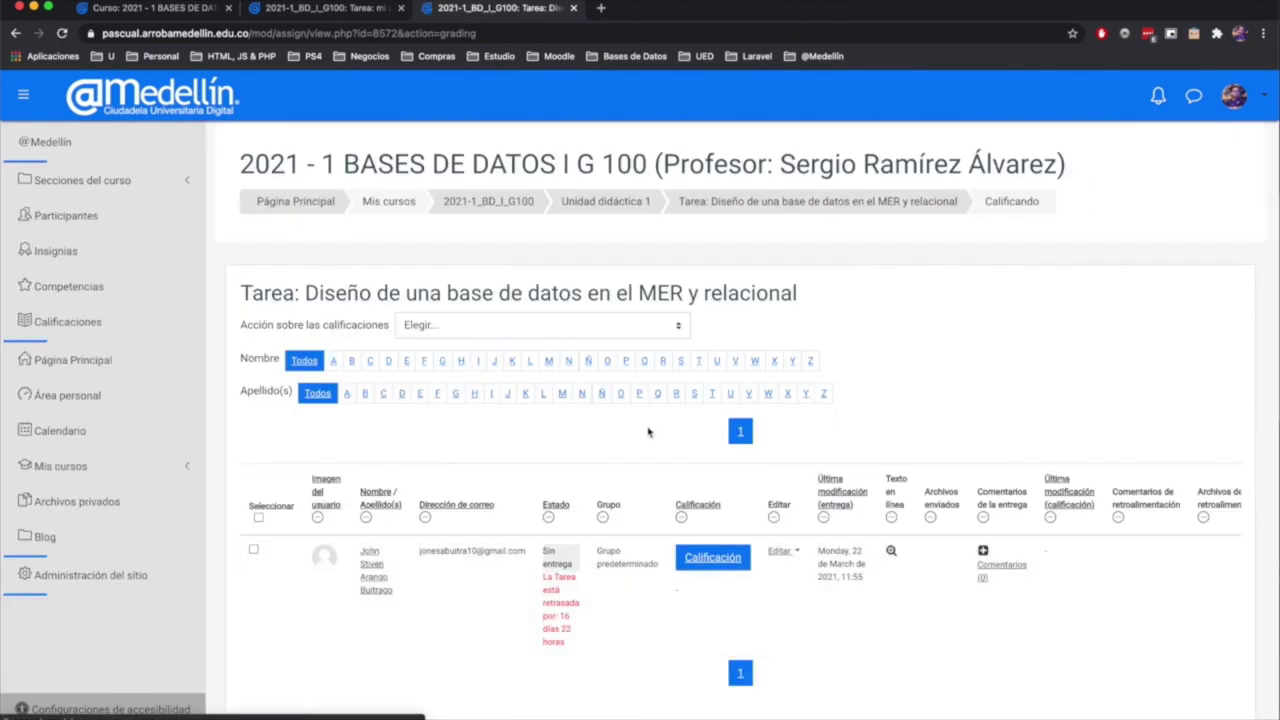
scroll(648, 435, down, 2)
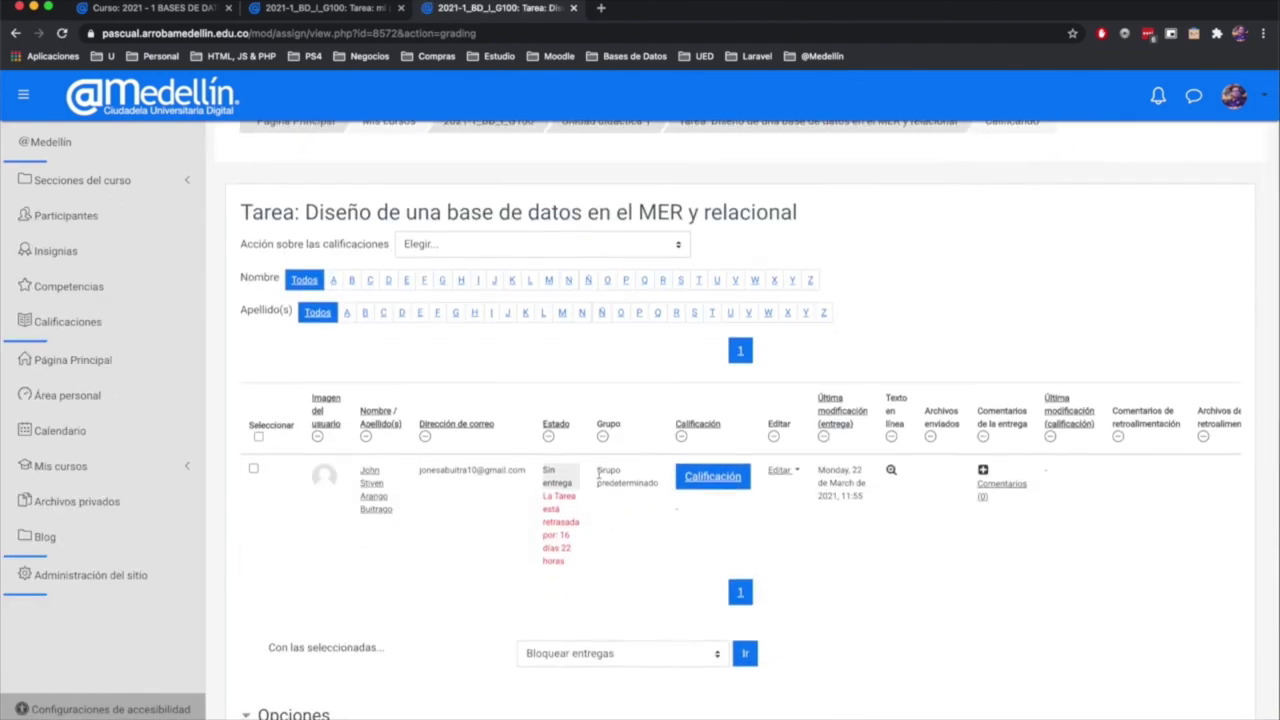